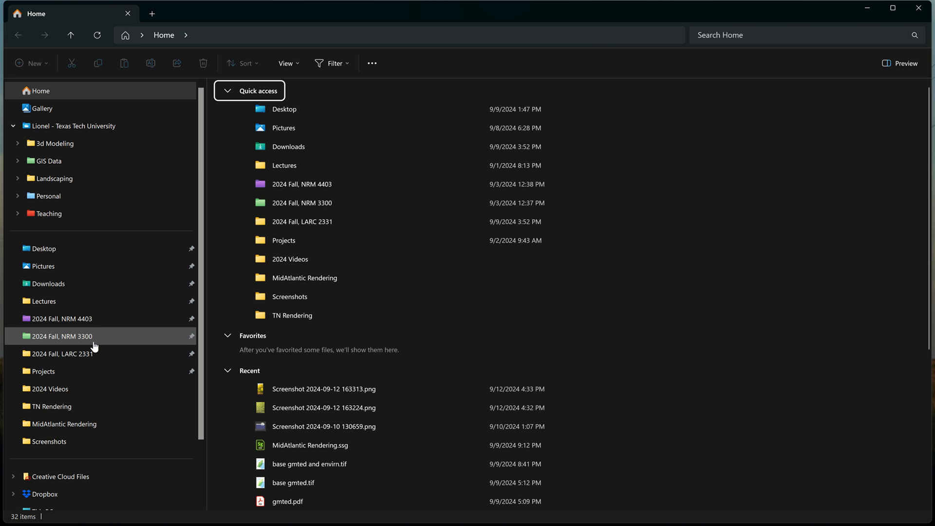
- Open the Project 1 folder under 2024 Fall, NRM 3300 to show its 20 synced items
{"action": "left_click", "coordinate": [93, 339]}
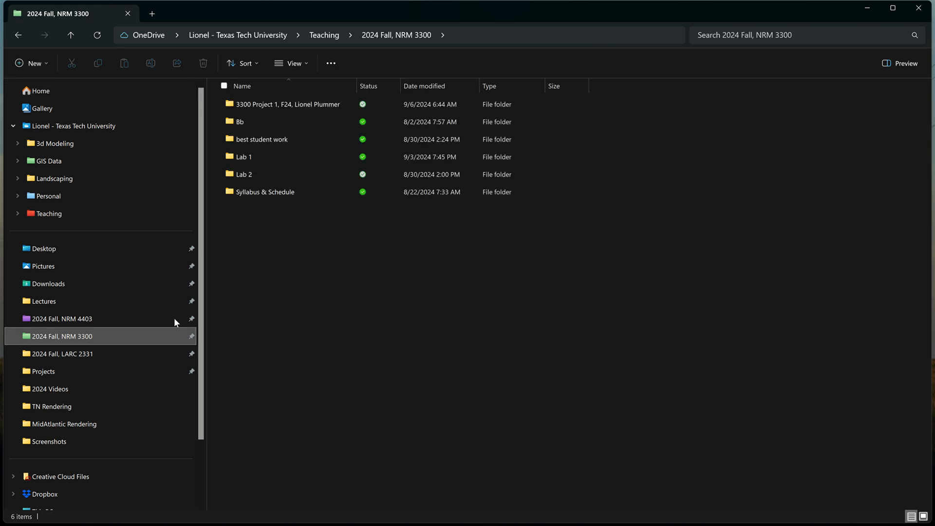
{"action": "double_click", "coordinate": [302, 104]}
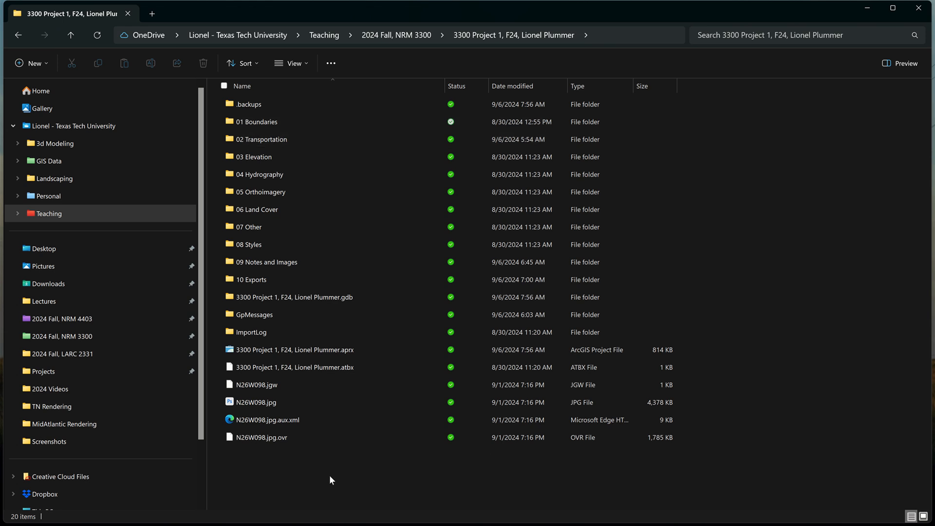
- Launch the Project 1 .aprx in ArcGIS Pro, then switch to the ArcGIS Online browser window
{"action": "double_click", "coordinate": [286, 348]}
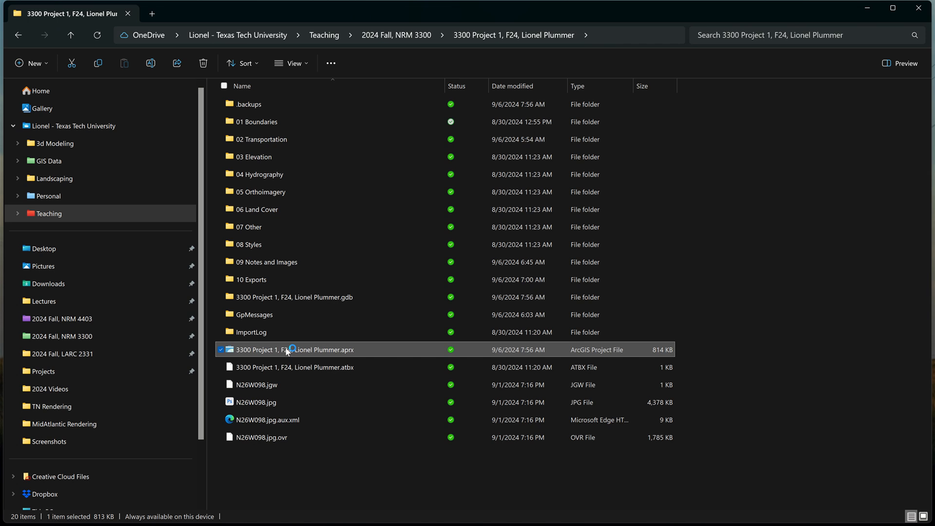
{"action": "mouse_move", "coordinate": [445, 2]}
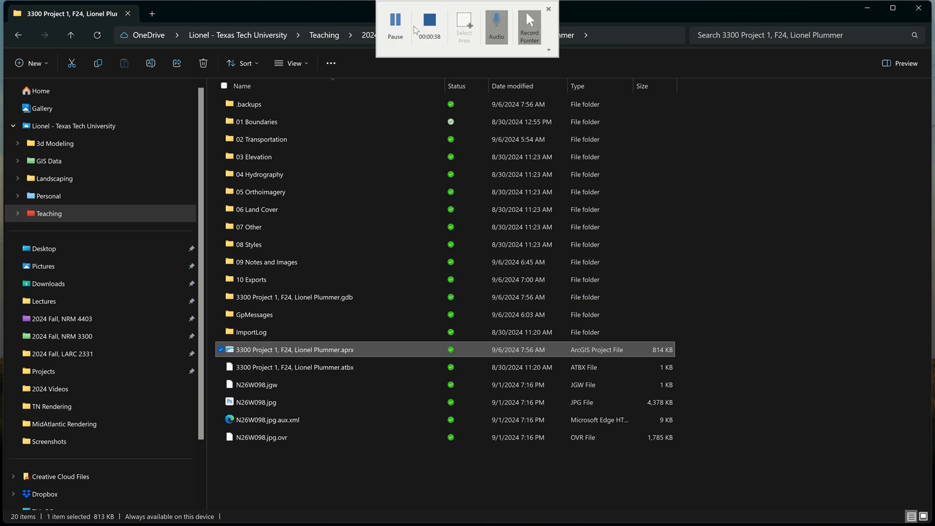
{"action": "left_click", "coordinate": [400, 25]}
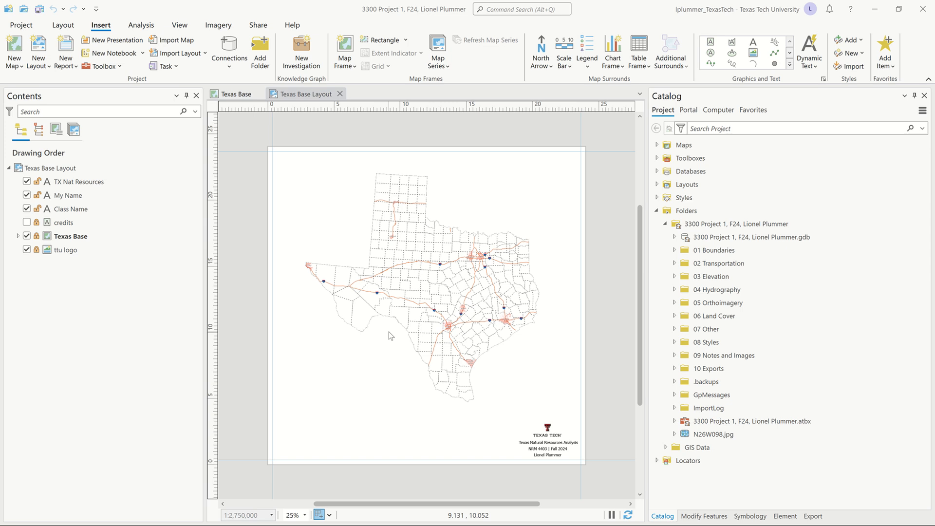
{"action": "key", "text": "alt+Tab"}
{"action": "key", "text": "Tab"}
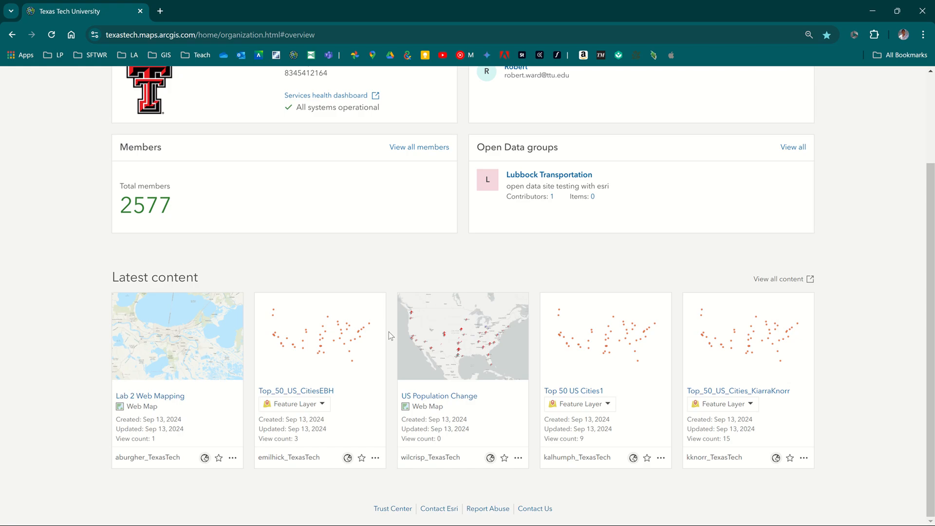
- Scroll to the top of the ArcGIS Online organization page and minimize Chrome
{"action": "scroll", "coordinate": [358, 261], "scroll_direction": "up", "scroll_amount": 1}
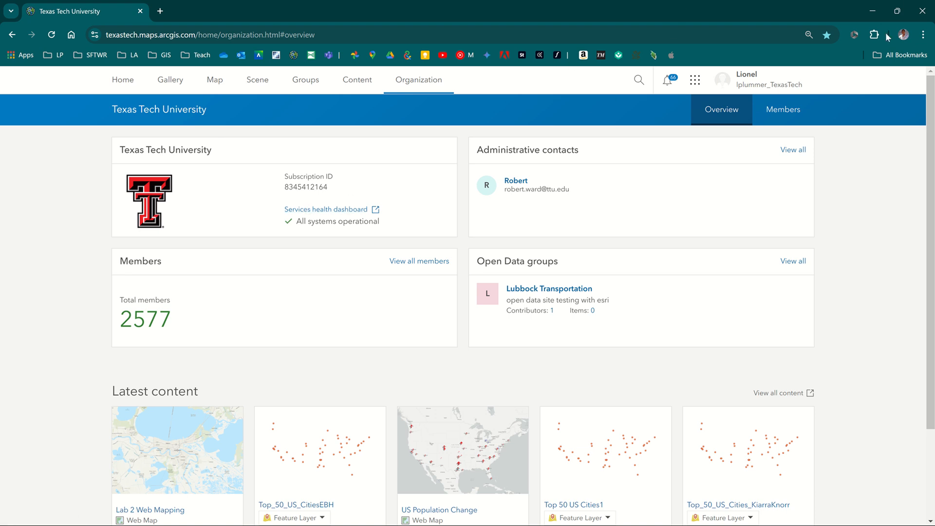
{"action": "left_click", "coordinate": [872, 11]}
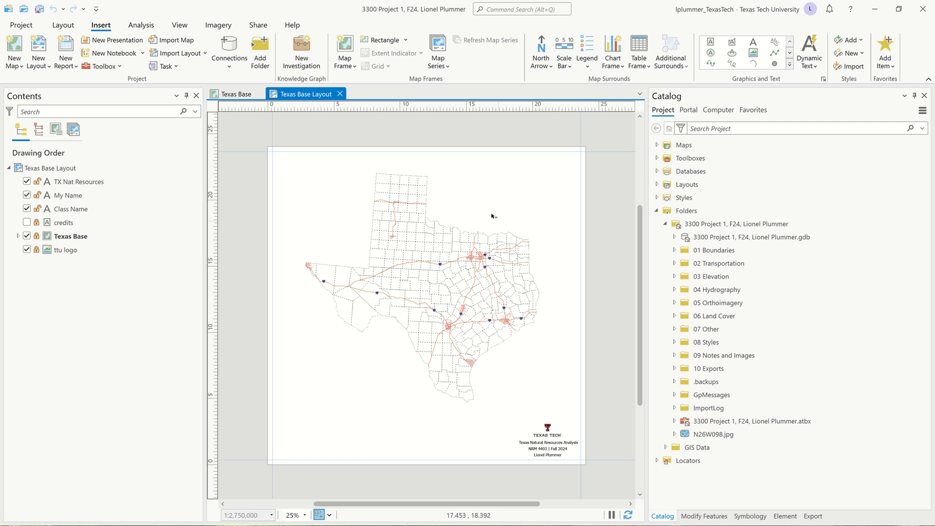
- In the Texas Base map, switch off the World Imagery and Terrain: Hillshade layers
{"action": "left_click", "coordinate": [242, 95]}
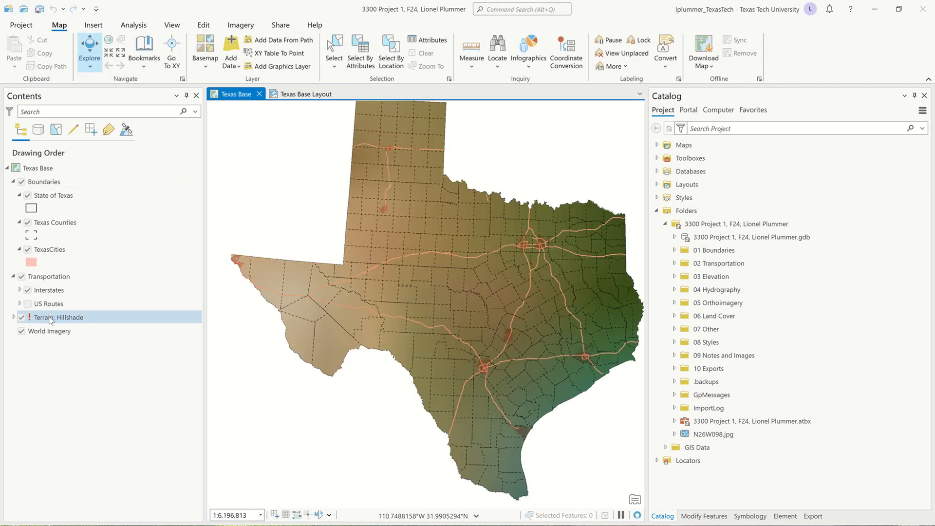
{"action": "right_click", "coordinate": [51, 319]}
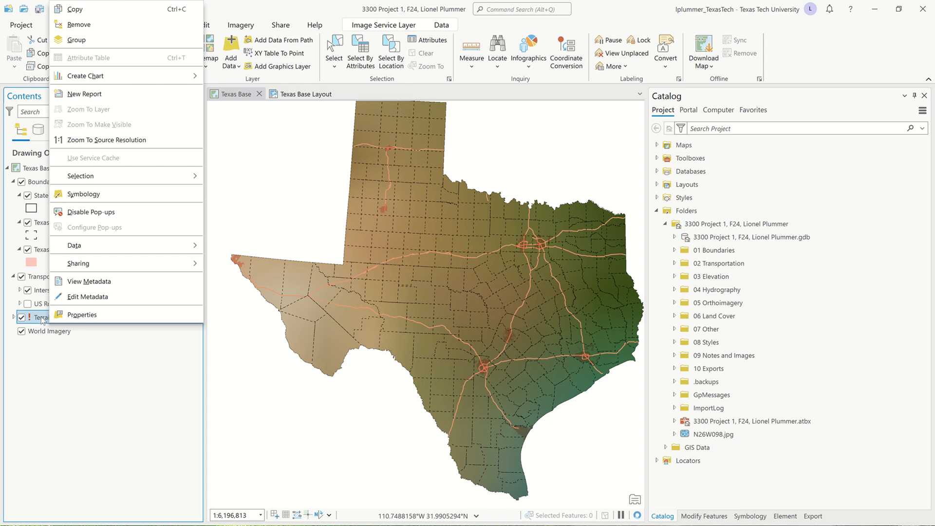
{"action": "left_click", "coordinate": [42, 336]}
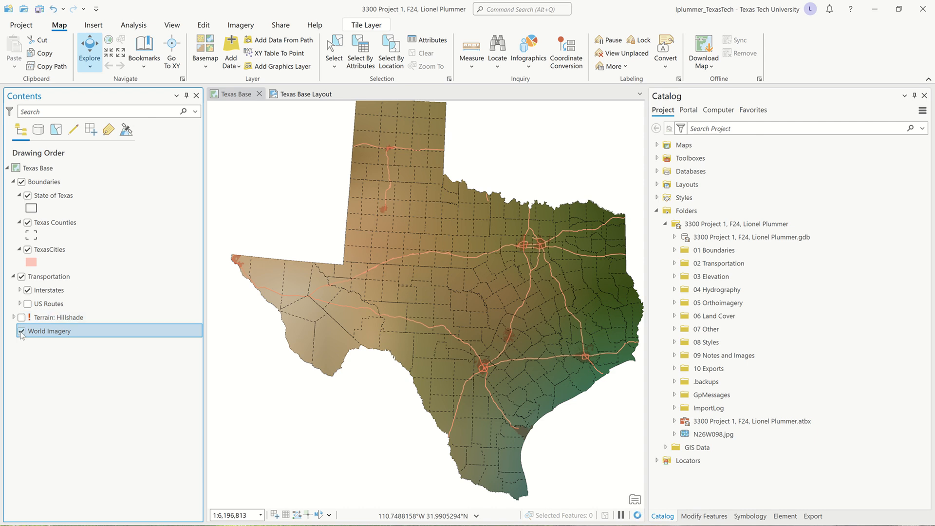
{"action": "left_click", "coordinate": [21, 332]}
{"action": "left_click", "coordinate": [39, 319]}
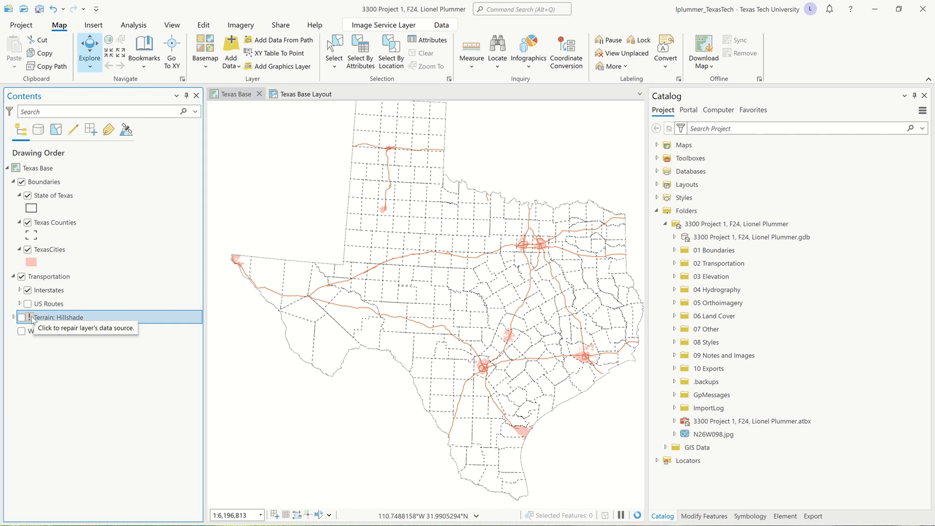
- Remove the Terrain: Hillshade layer and hide the Transportation group
{"action": "right_click", "coordinate": [34, 320]}
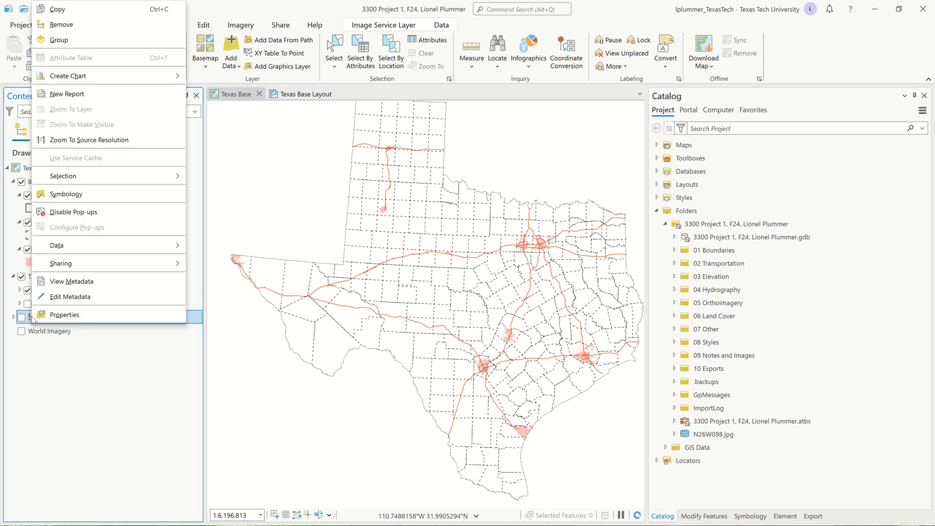
{"action": "left_click", "coordinate": [69, 27]}
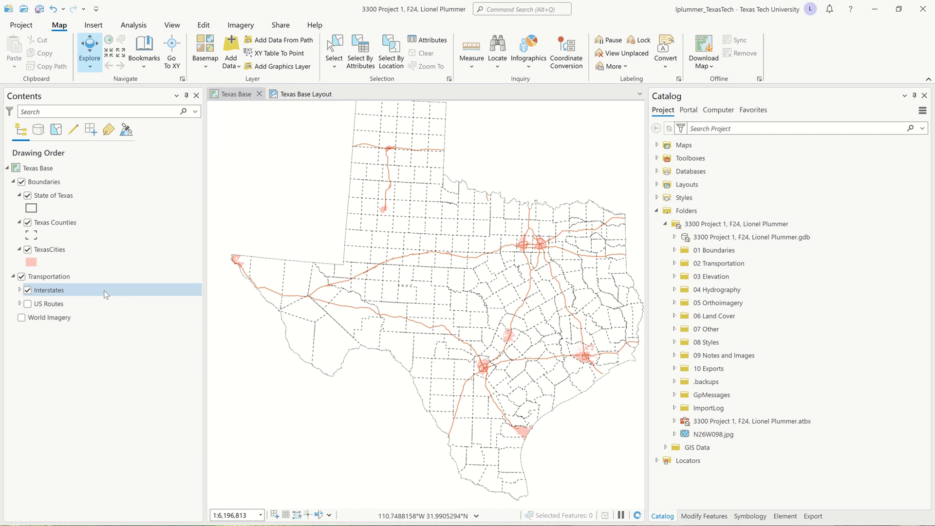
{"action": "left_click", "coordinate": [22, 277]}
{"action": "left_click", "coordinate": [22, 276]}
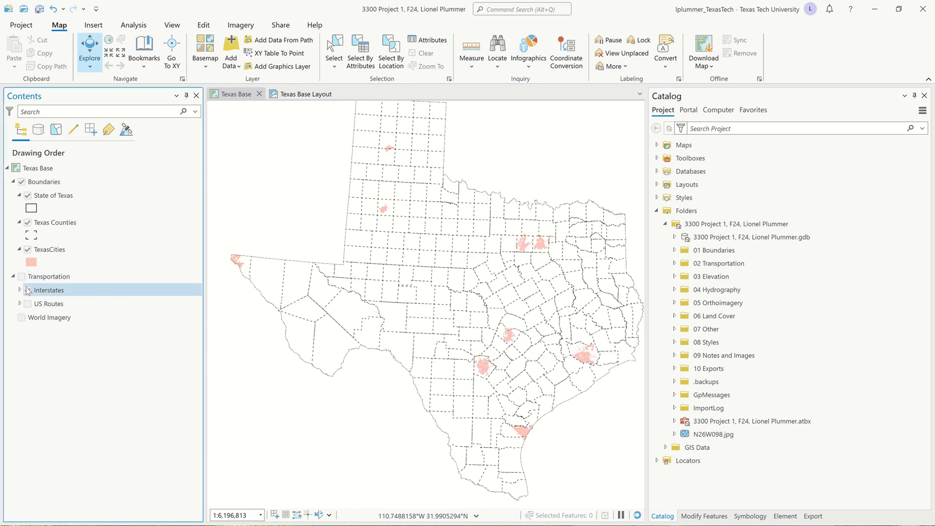
{"action": "left_click", "coordinate": [26, 290]}
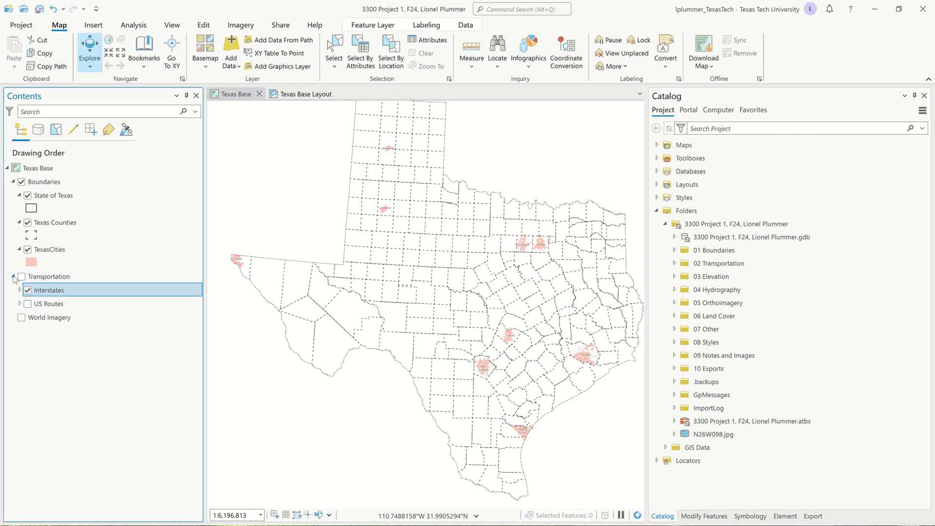
{"action": "left_click", "coordinate": [13, 276]}
- Collapse TexasCities, State of Texas and Boundaries, and hide the Boundaries group
{"action": "left_click", "coordinate": [23, 252]}
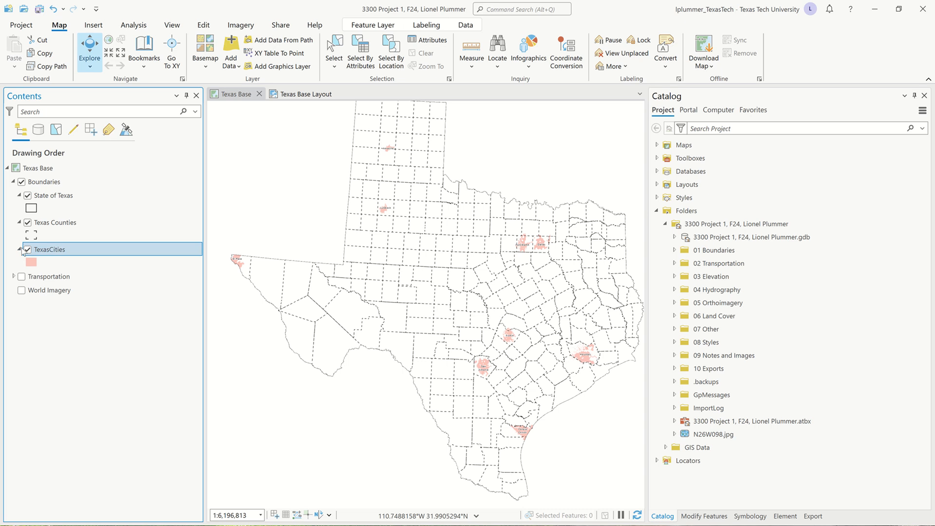
{"action": "left_click", "coordinate": [20, 249]}
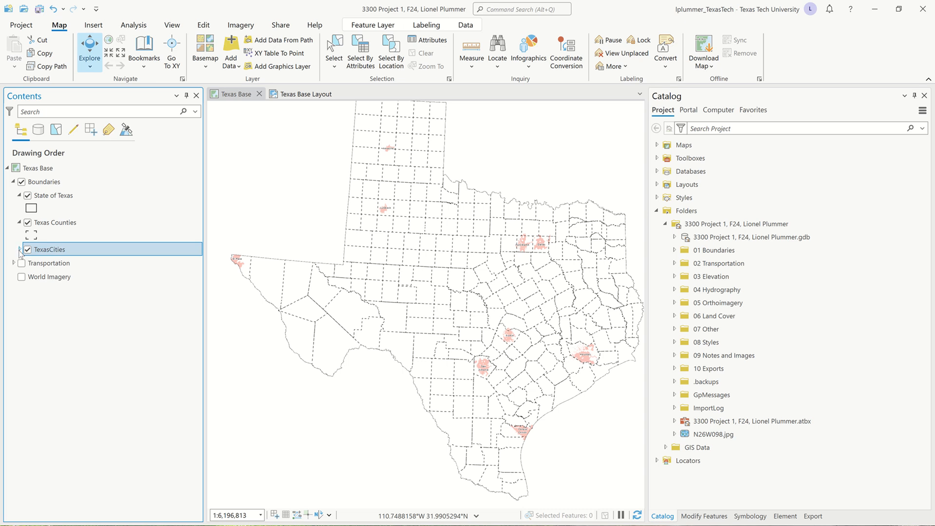
{"action": "left_click", "coordinate": [19, 196]}
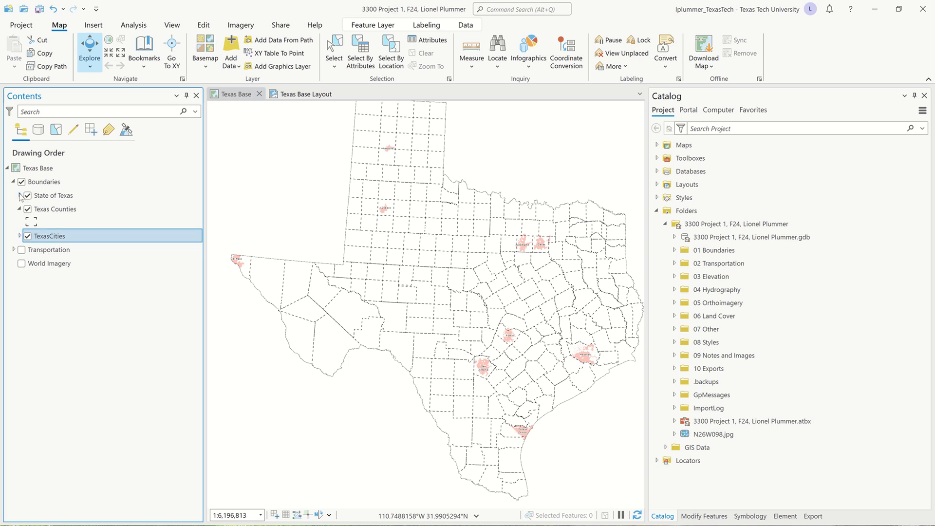
{"action": "left_click", "coordinate": [14, 181]}
{"action": "left_click", "coordinate": [21, 183]}
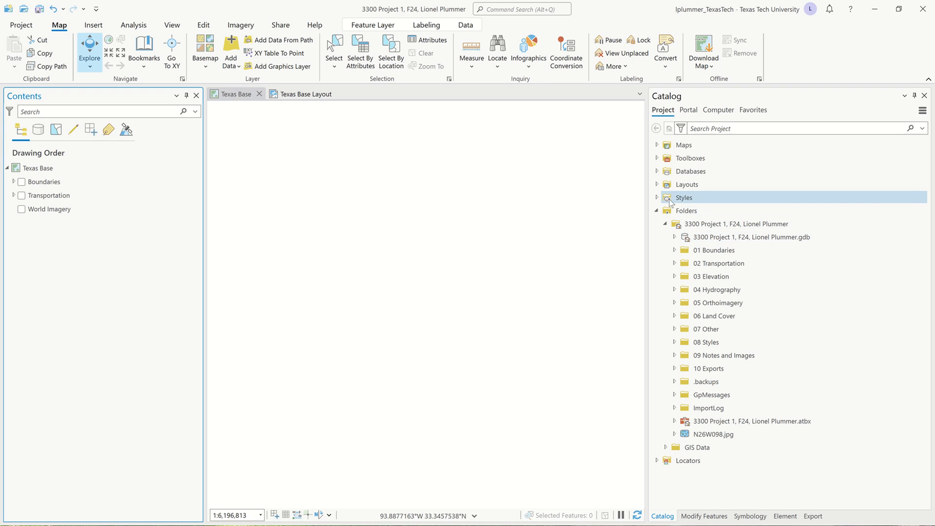
- Show the Portal's Living Atlas content in the Catalog pane
{"action": "left_click", "coordinate": [657, 210]}
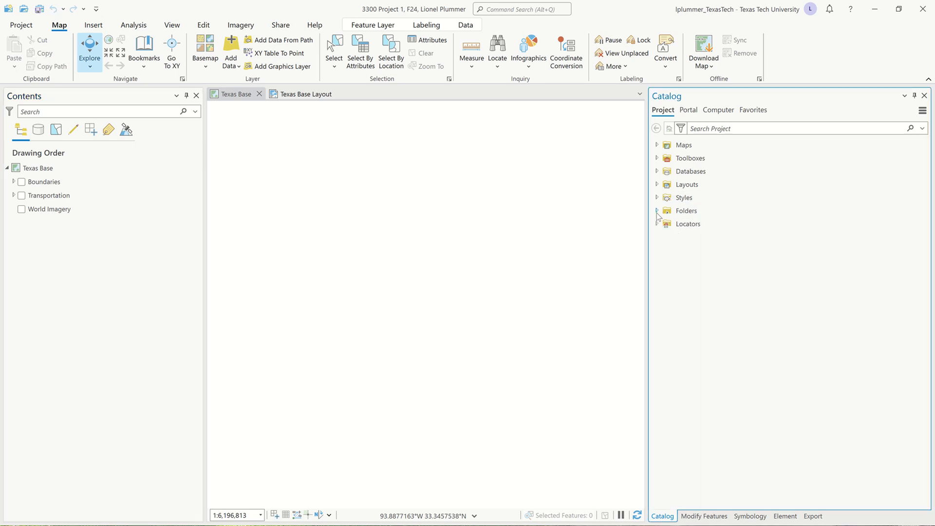
{"action": "left_click", "coordinate": [688, 111]}
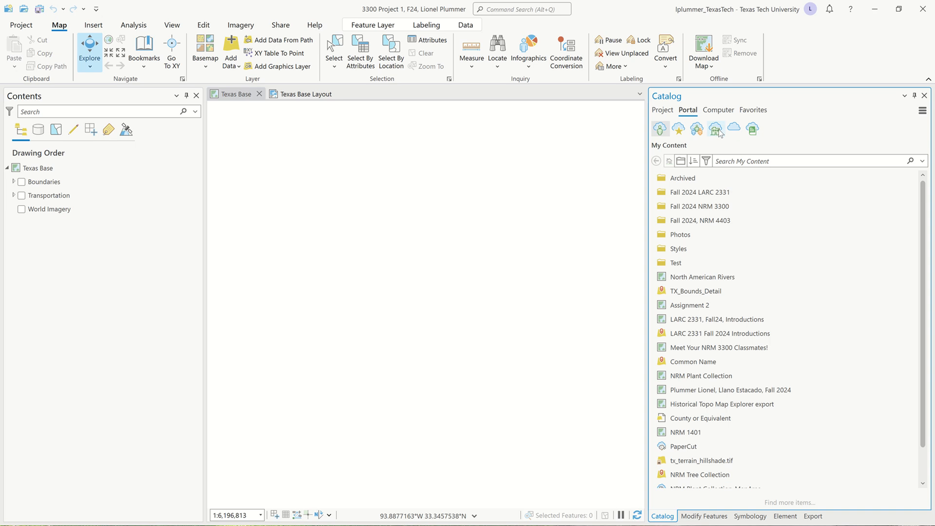
{"action": "left_click", "coordinate": [754, 134]}
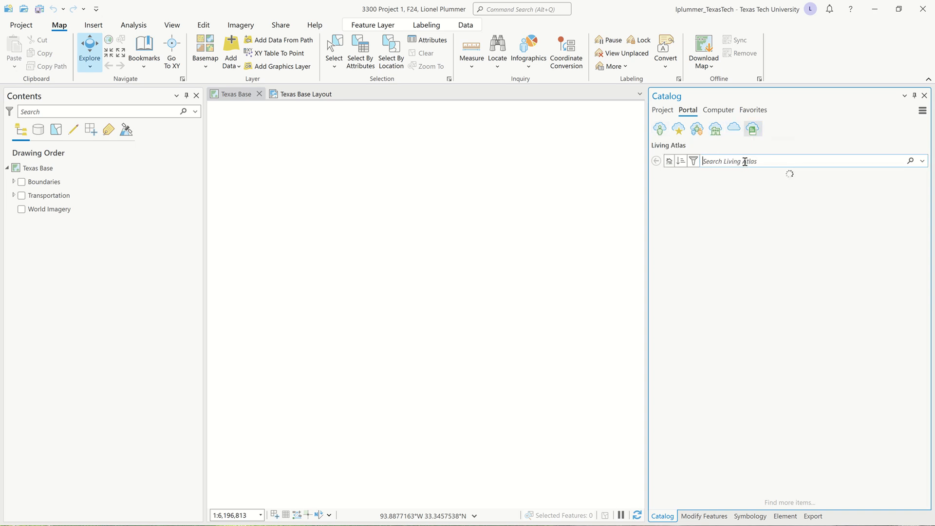
- Filter Living Atlas results to the Environment > Elevation and bathymetry category
{"action": "left_click", "coordinate": [694, 161]}
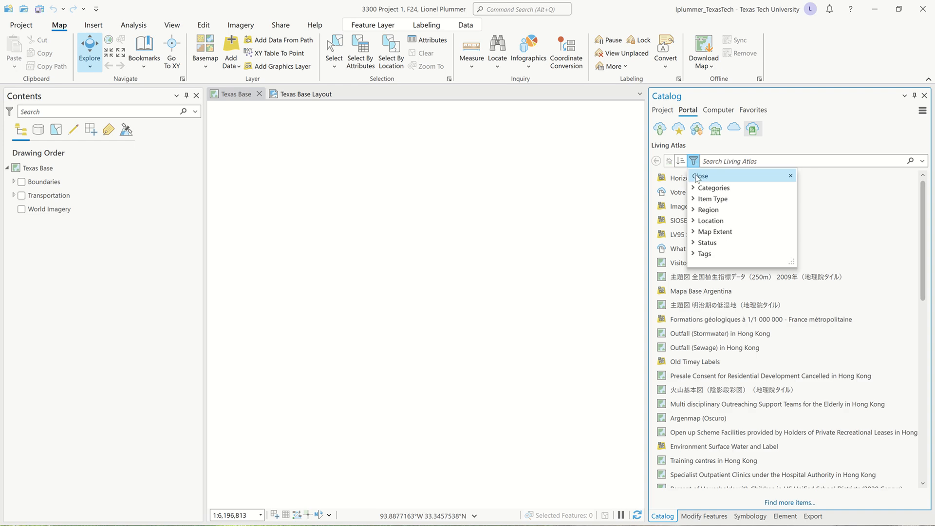
{"action": "left_click", "coordinate": [694, 188]}
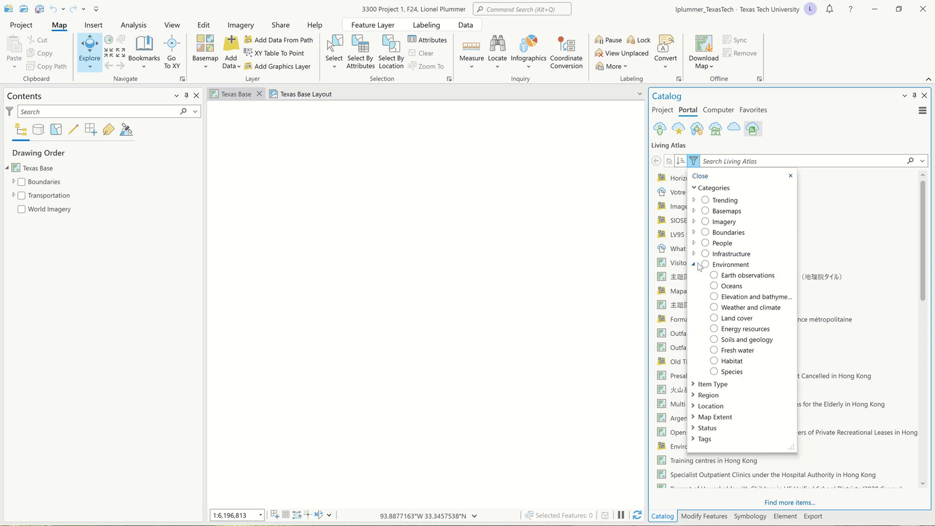
{"action": "left_click", "coordinate": [714, 297]}
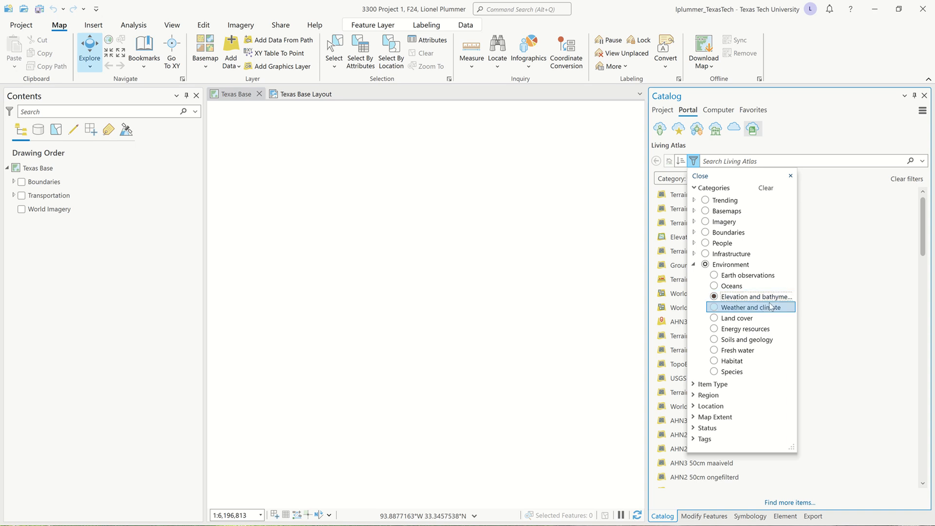
{"action": "left_click", "coordinate": [695, 266]}
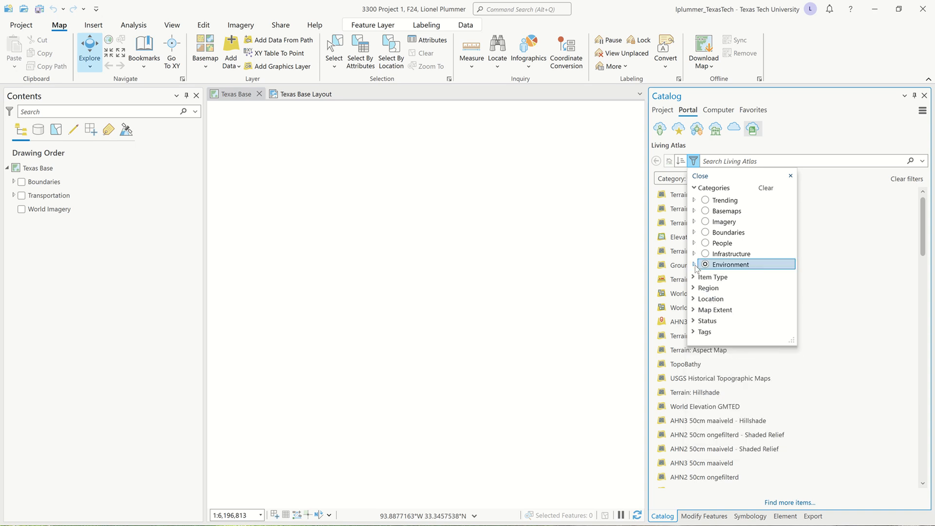
{"action": "left_click", "coordinate": [824, 192]}
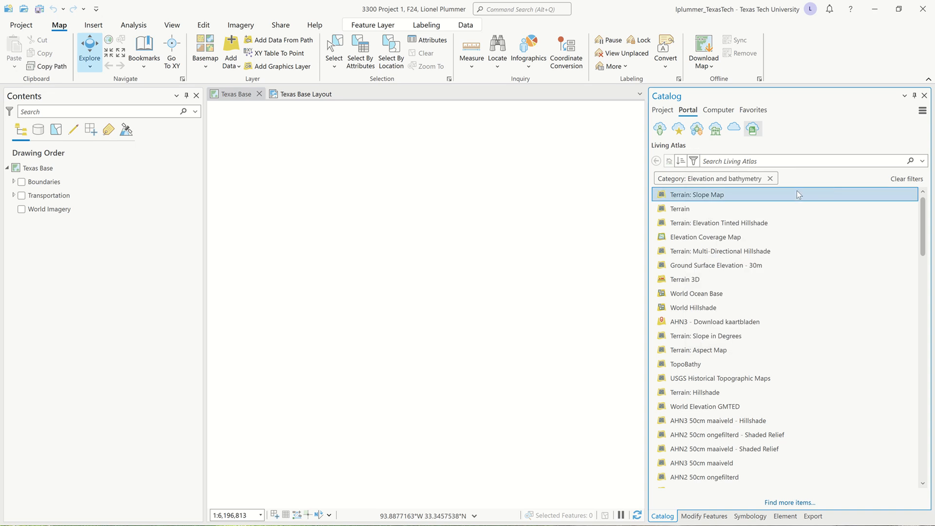
- Select the Terrain imagery layer in the filtered results
{"action": "mouse_move", "coordinate": [689, 211]}
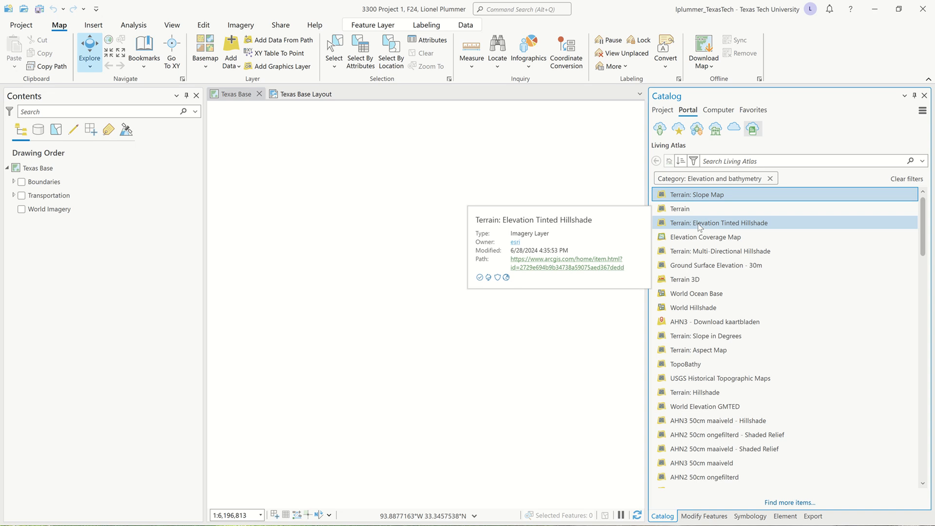
{"action": "mouse_move", "coordinate": [692, 259]}
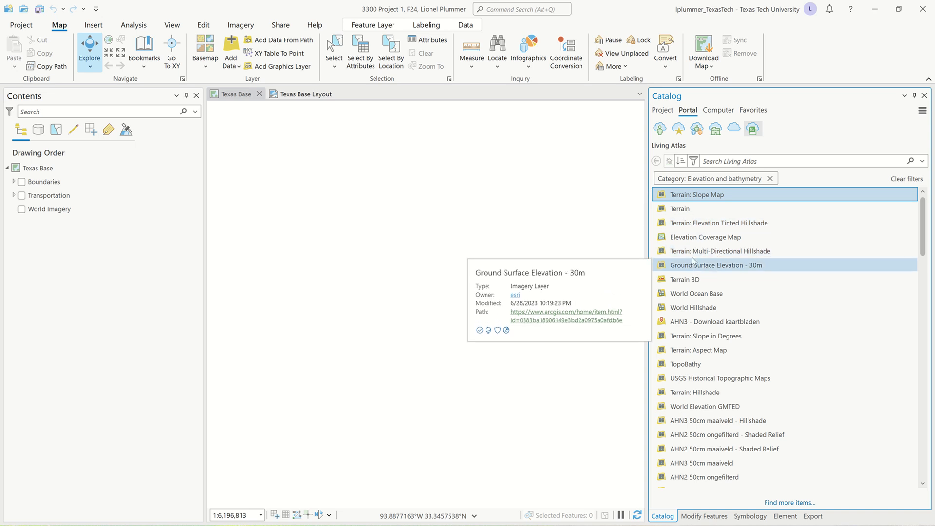
{"action": "left_click", "coordinate": [681, 210]}
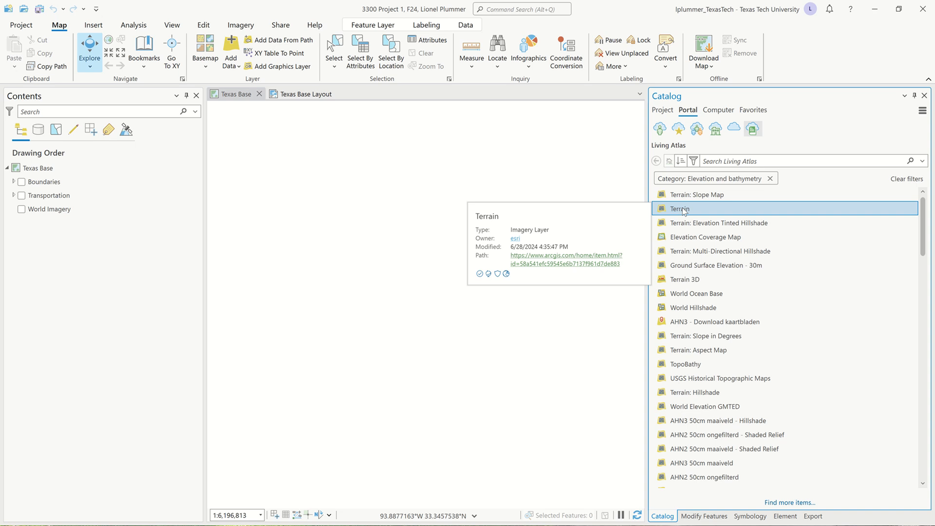
- Drag the Living Atlas Terrain layer into the Texas Base map's Contents
{"action": "right_click", "coordinate": [684, 210]}
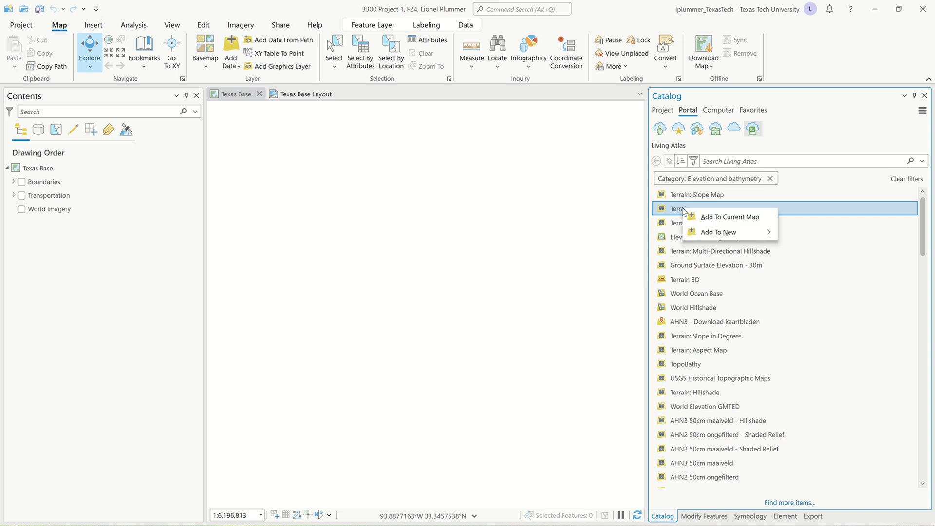
{"action": "left_click_drag", "start_coordinate": [674, 210], "coordinate": [108, 224]}
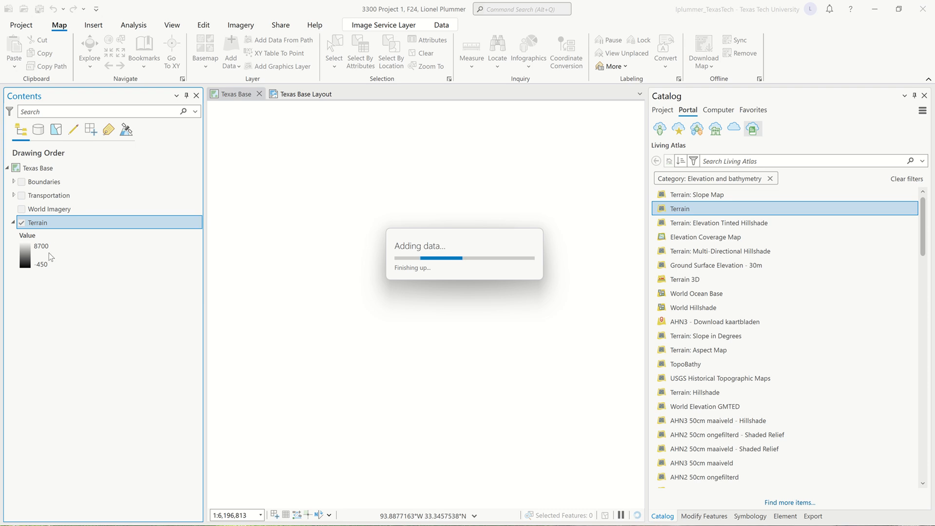
- In Texas Base map properties, exclude the Terrain layer from clipping and apply
{"action": "double_click", "coordinate": [18, 170]}
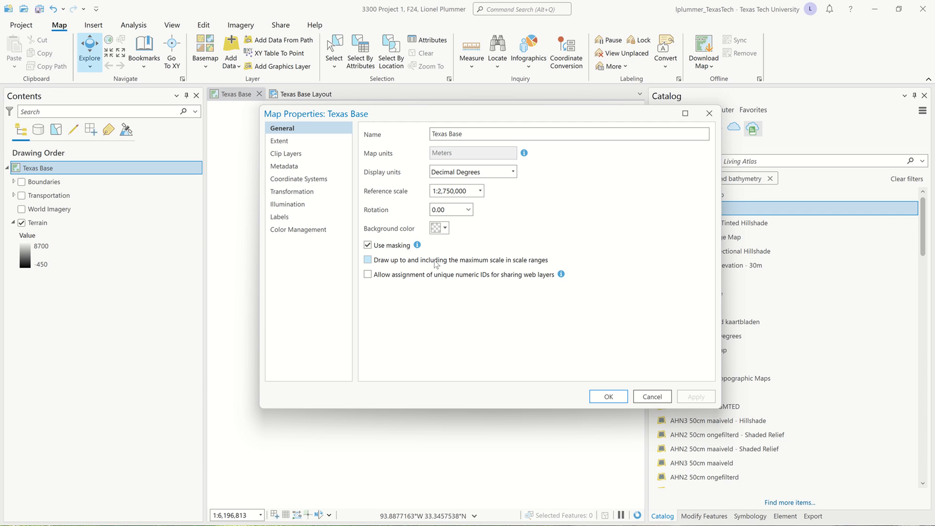
{"action": "left_click", "coordinate": [307, 155]}
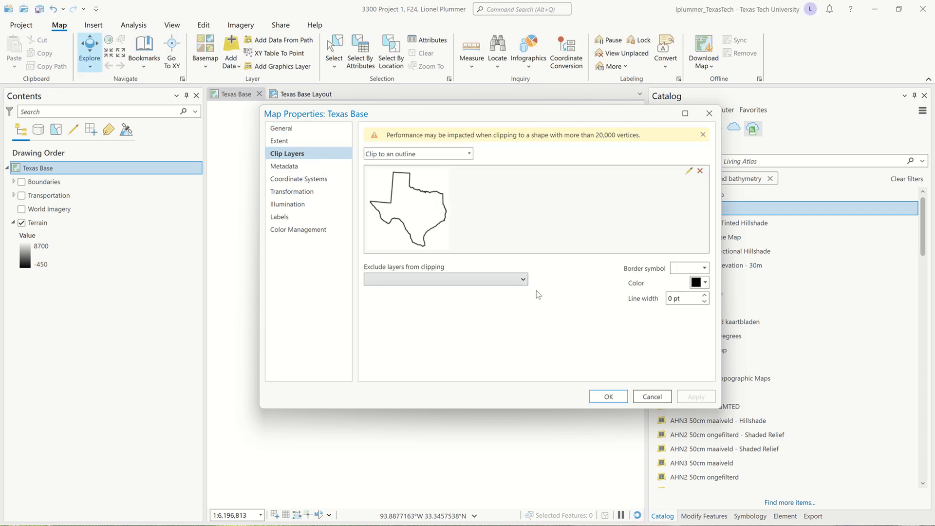
{"action": "left_click", "coordinate": [524, 281]}
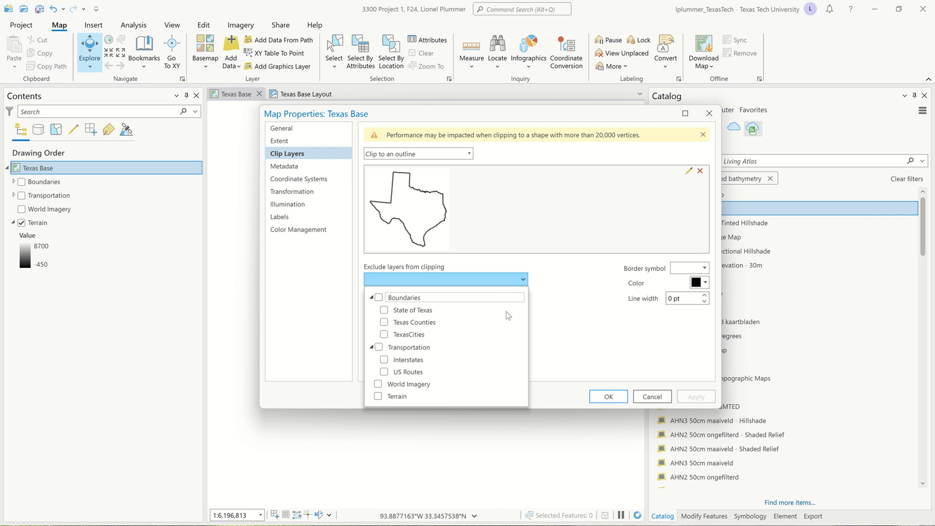
{"action": "left_click", "coordinate": [378, 397]}
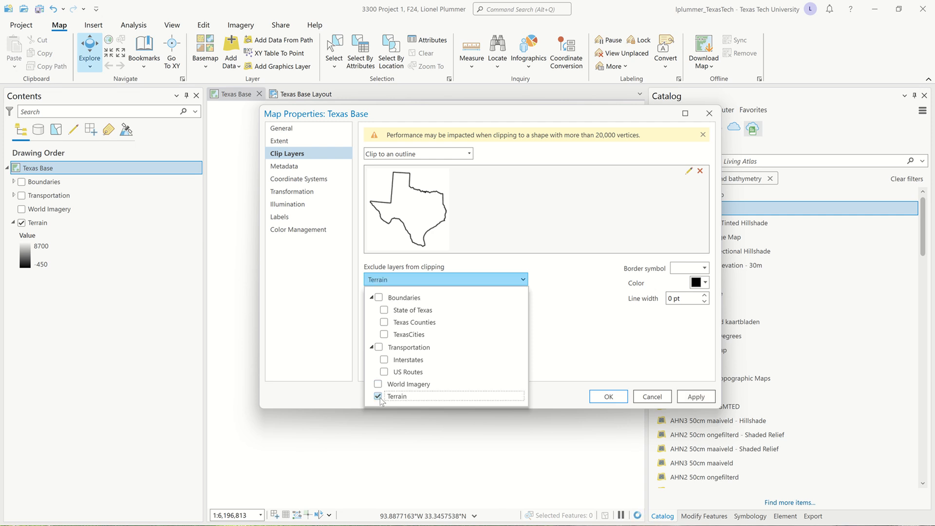
{"action": "left_click", "coordinate": [692, 397]}
{"action": "left_click", "coordinate": [610, 397]}
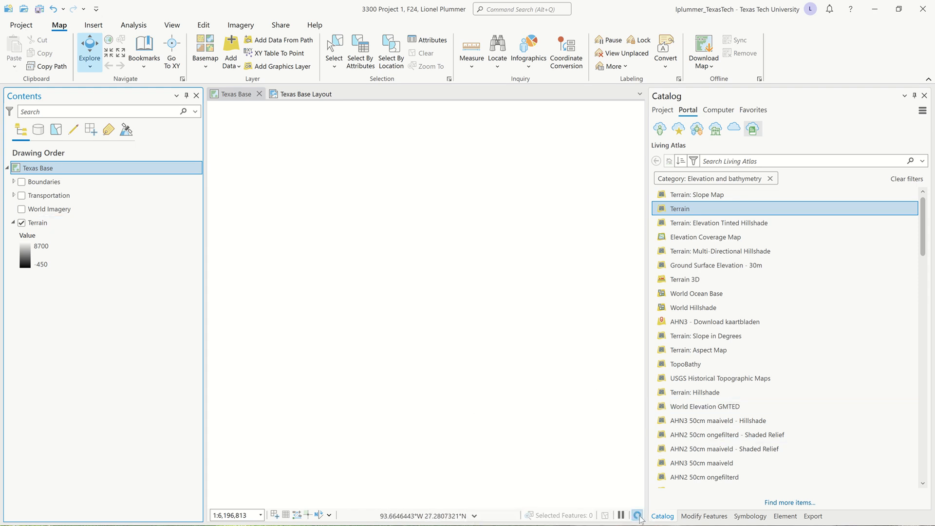
- Refresh the map and zoom to the Terrain layer's full extent
{"action": "left_click", "coordinate": [637, 515]}
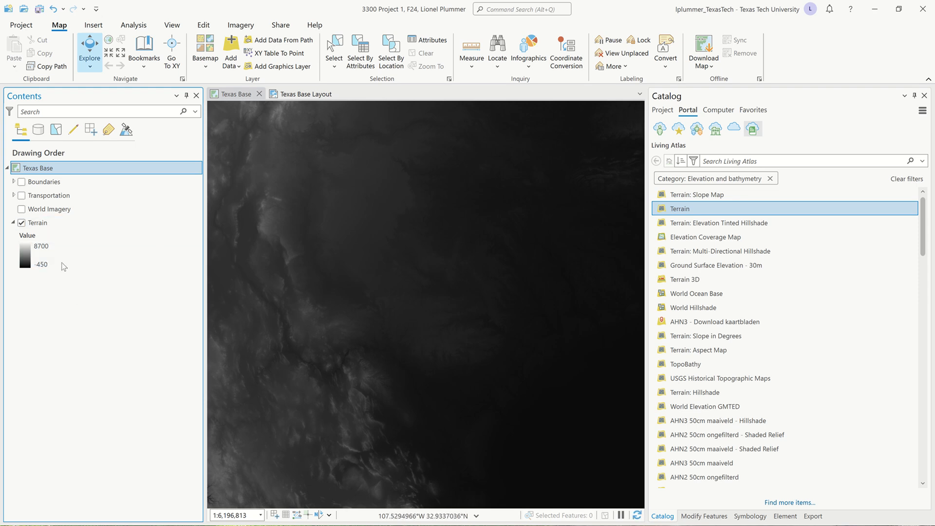
{"action": "left_click", "coordinate": [71, 225]}
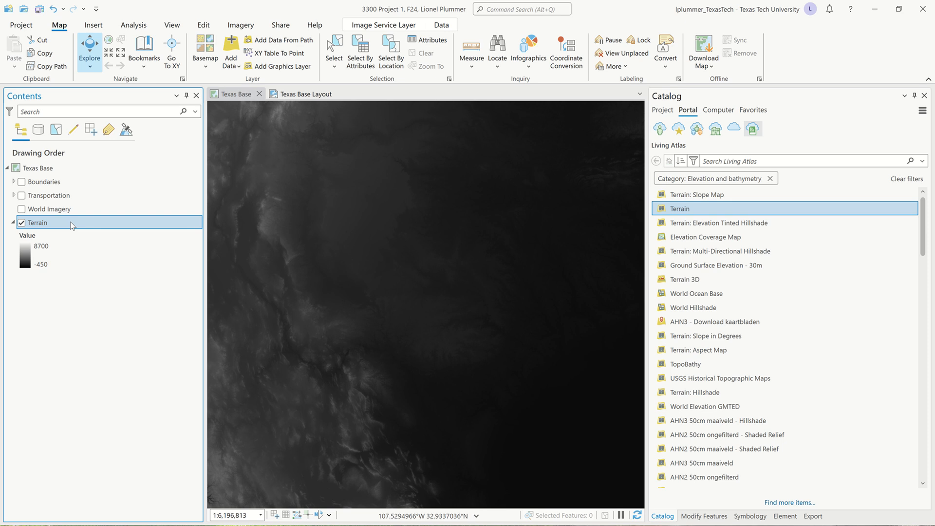
{"action": "right_click", "coordinate": [72, 226]}
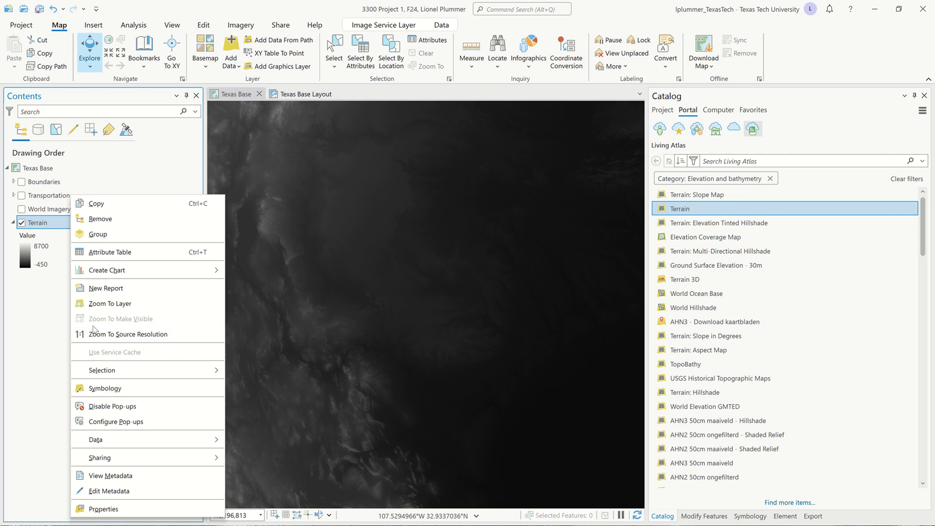
{"action": "left_click", "coordinate": [108, 307]}
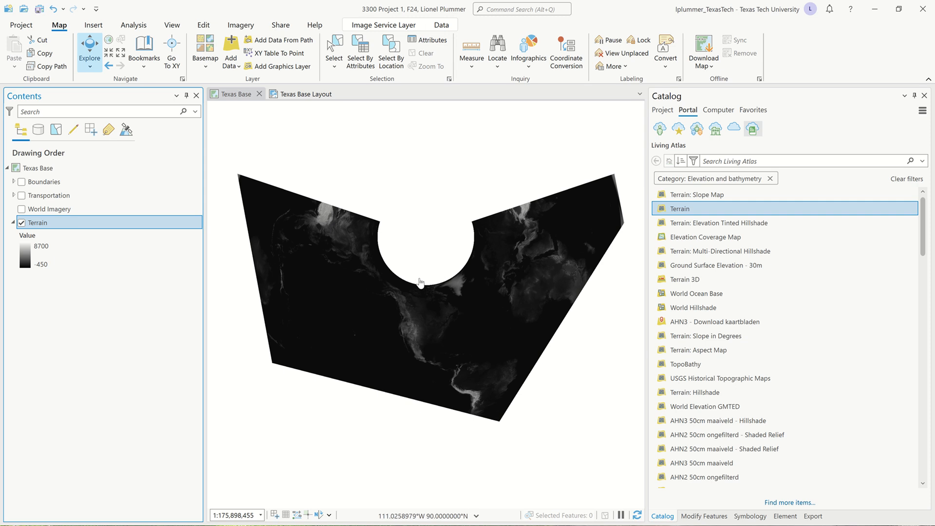
- Insert a new map named Map holding the Terrain layer over the basemaps, and make it active
{"action": "mouse_move", "coordinate": [418, 2]}
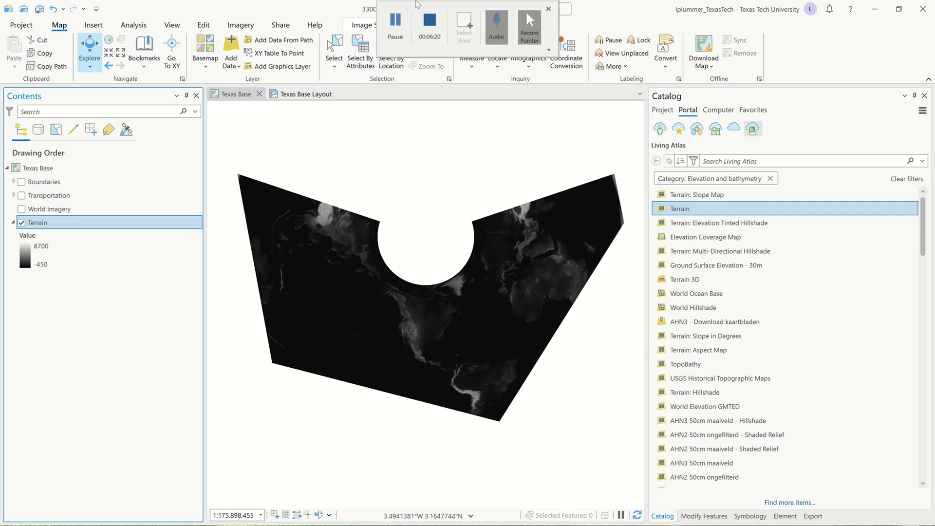
{"action": "left_click", "coordinate": [398, 23]}
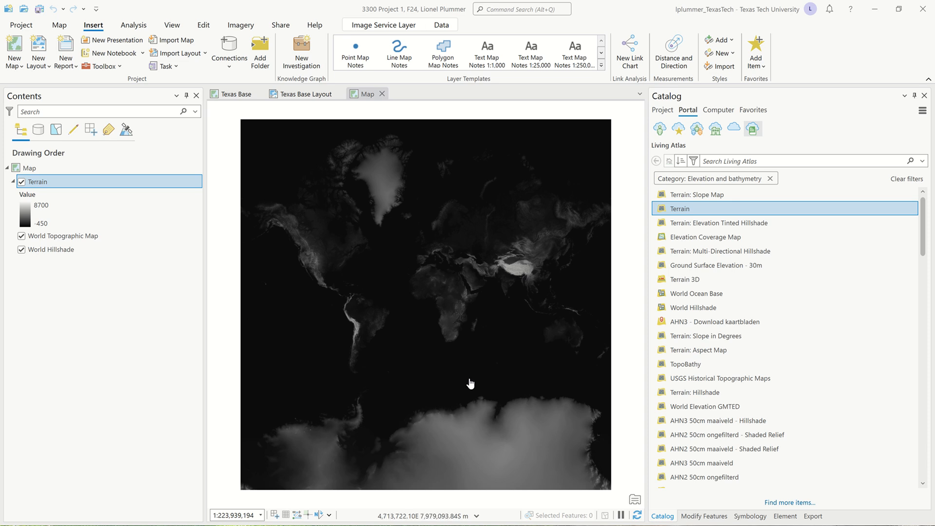
{"action": "left_click", "coordinate": [520, 273]}
- Show the Terrain pop-up for the Tibetan plateau: 5097 m elevation, slope 1°, aspect 165.335°
{"action": "left_click", "coordinate": [520, 273]}
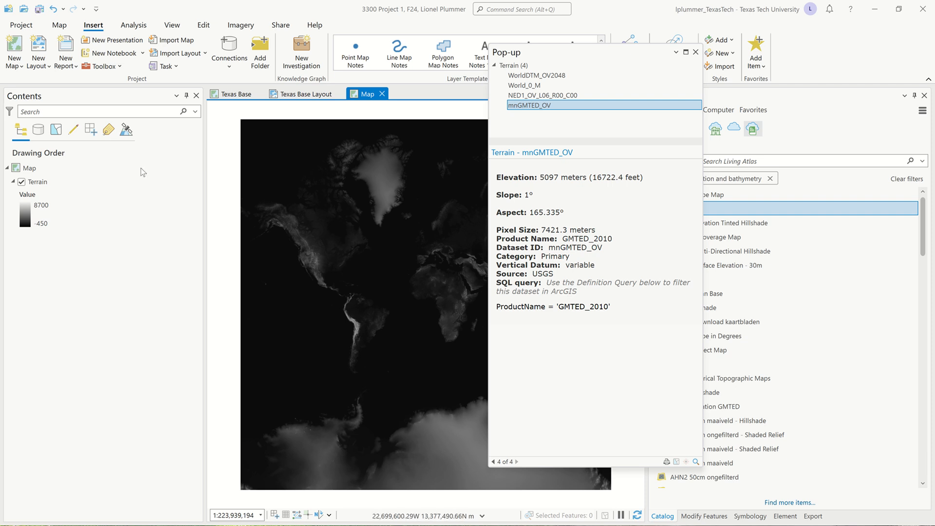
- Close the elevation pop-up and select the Terrain layer in the new map's Contents
{"action": "left_click", "coordinate": [695, 52]}
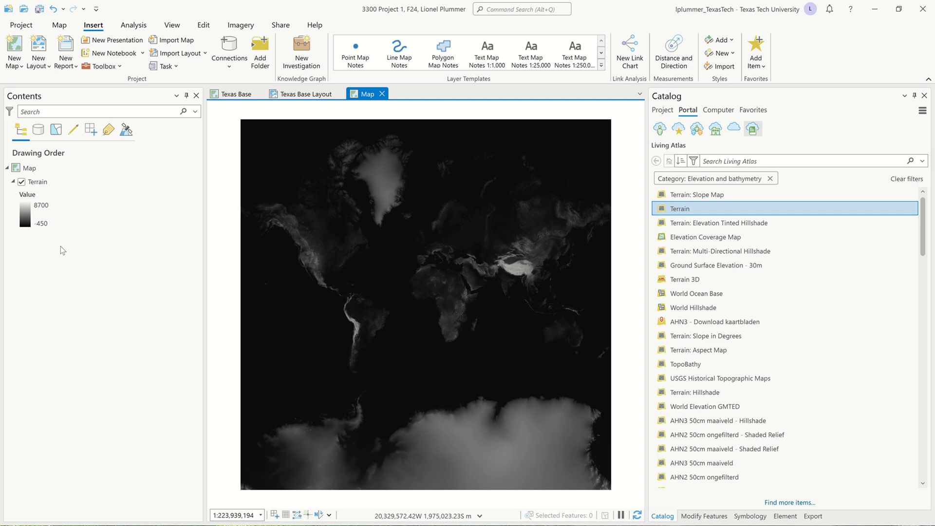
{"action": "left_click", "coordinate": [57, 181]}
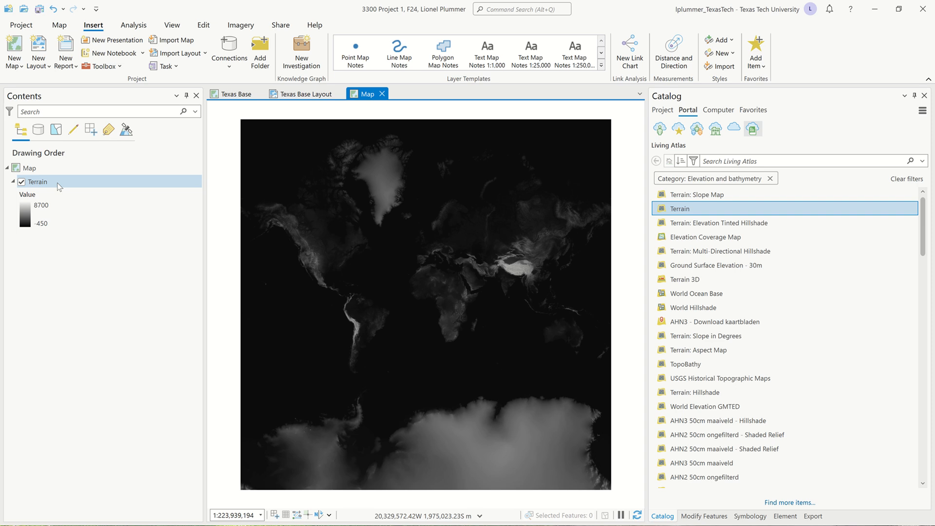
{"action": "mouse_move", "coordinate": [701, 210]}
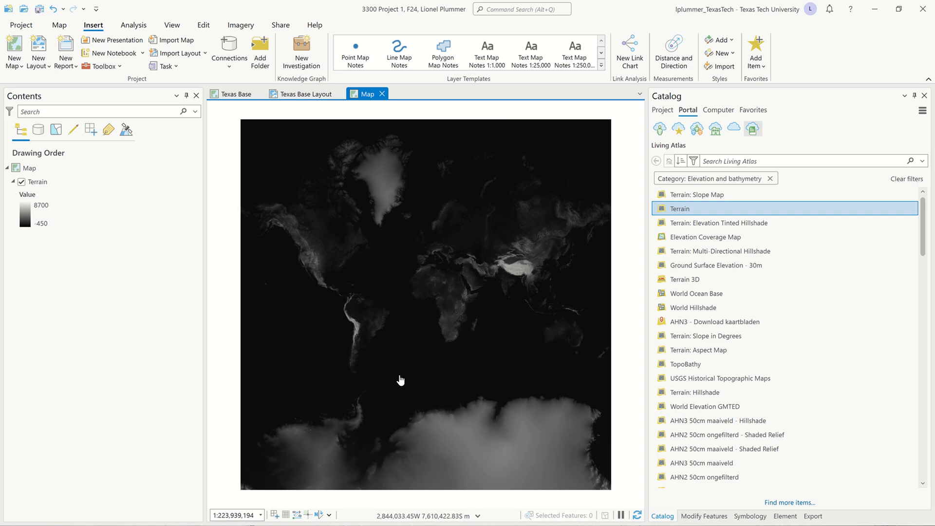
- Check the Terrain elevation legend in Contents, then switch to the Texas Base map
{"action": "left_click", "coordinate": [42, 226]}
{"action": "left_click", "coordinate": [43, 226]}
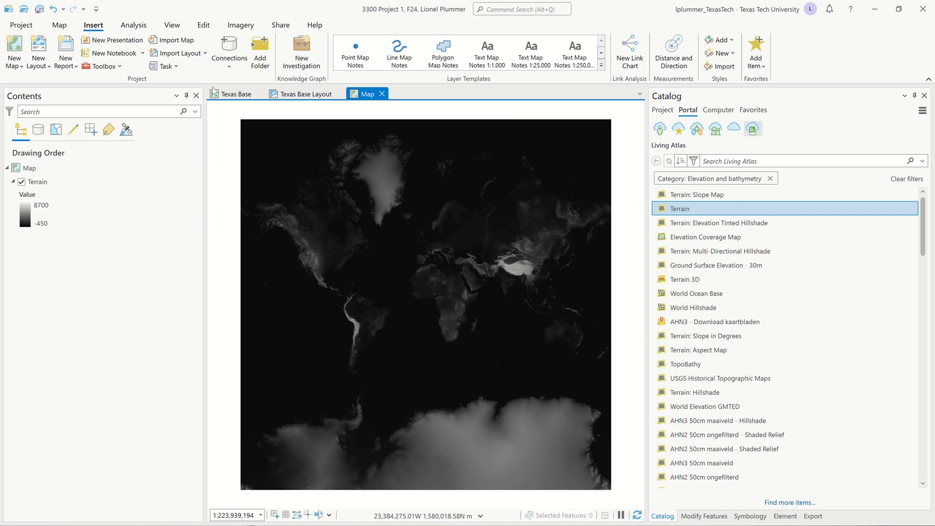
{"action": "left_click", "coordinate": [234, 94]}
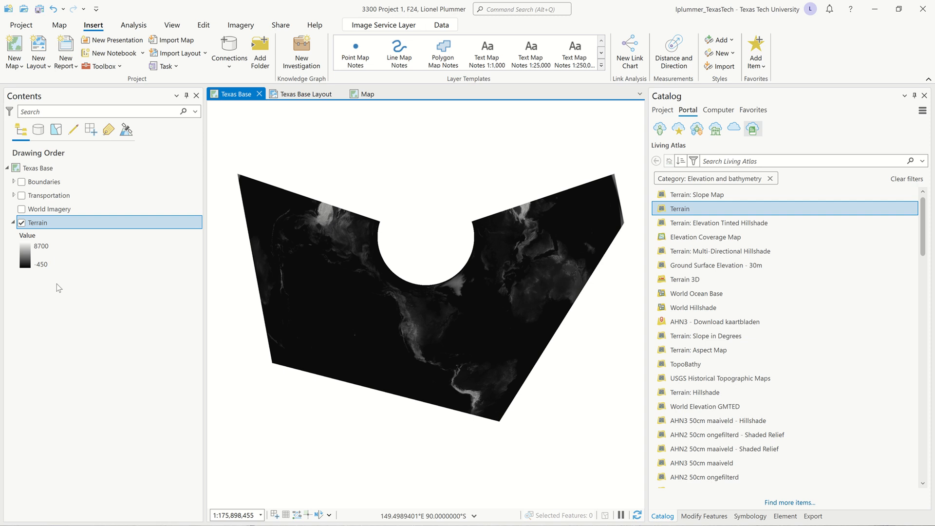
- In Texas Base map properties, uncheck Terrain under Exclude layers from clipping and apply
{"action": "double_click", "coordinate": [17, 169]}
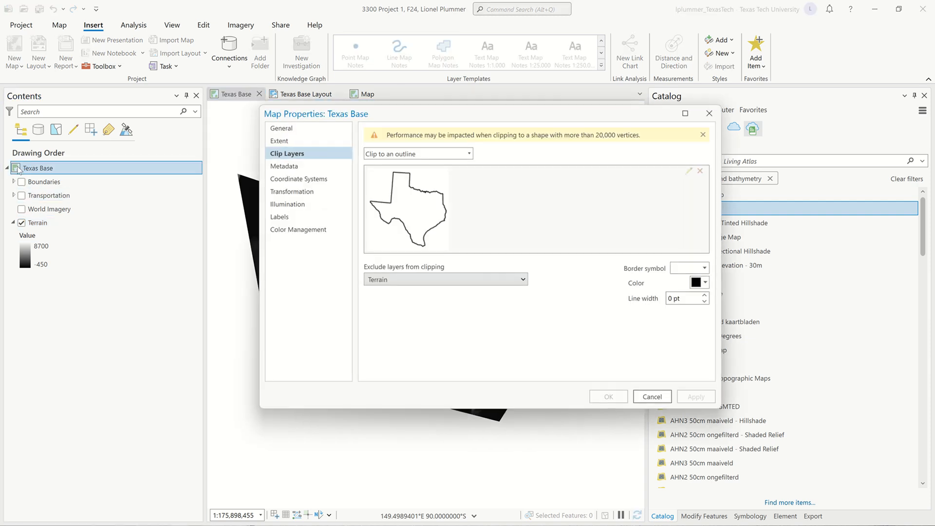
{"action": "left_click", "coordinate": [524, 279]}
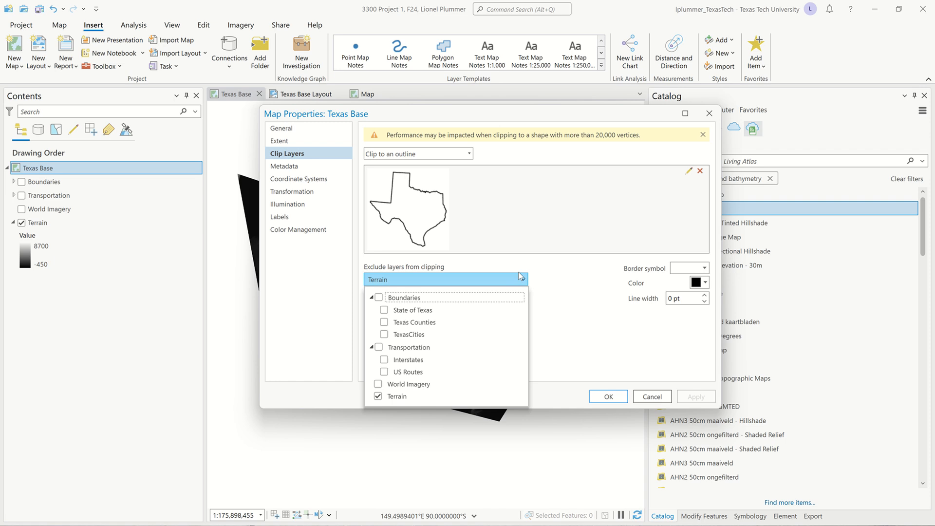
{"action": "left_click", "coordinate": [378, 396]}
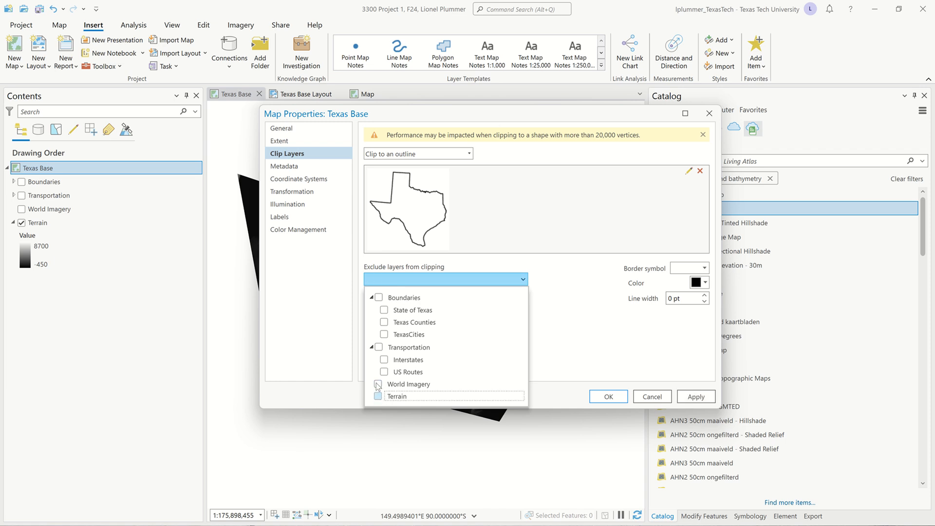
{"action": "left_click", "coordinate": [609, 397]}
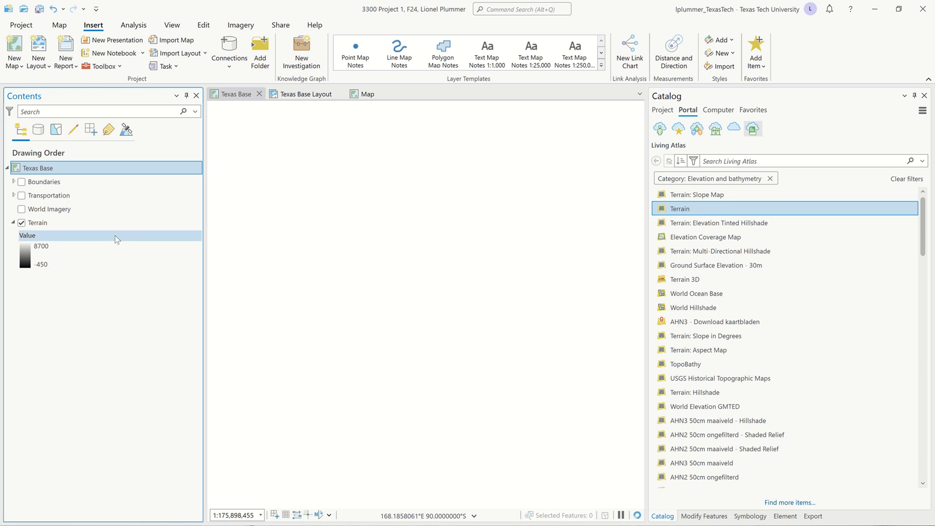
- Expand Boundaries and zoom to the State of Texas layer, showing the clipped terrain
{"action": "left_click", "coordinate": [14, 181]}
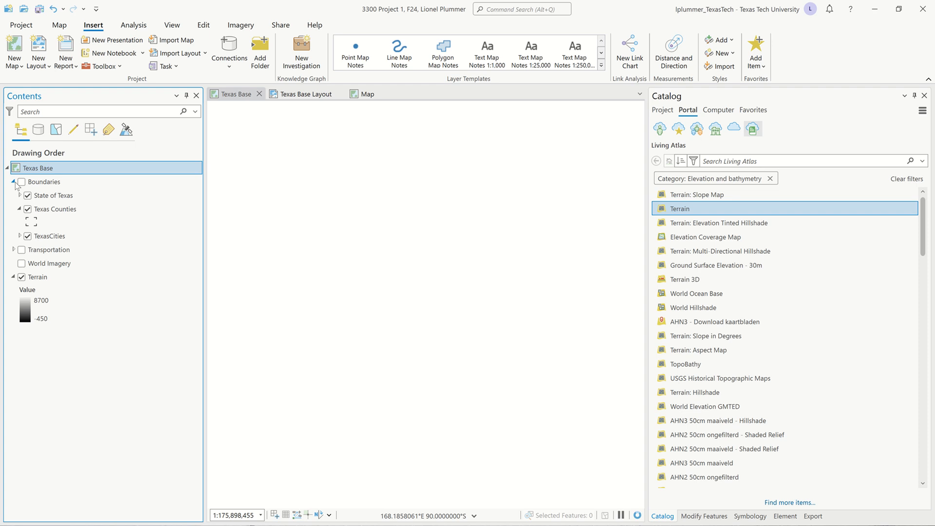
{"action": "left_click", "coordinate": [47, 195]}
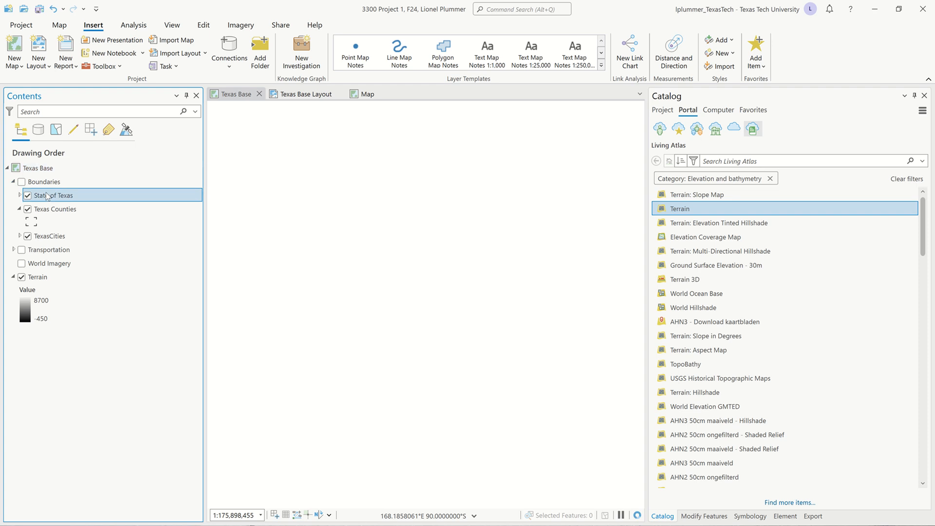
{"action": "right_click", "coordinate": [48, 197]}
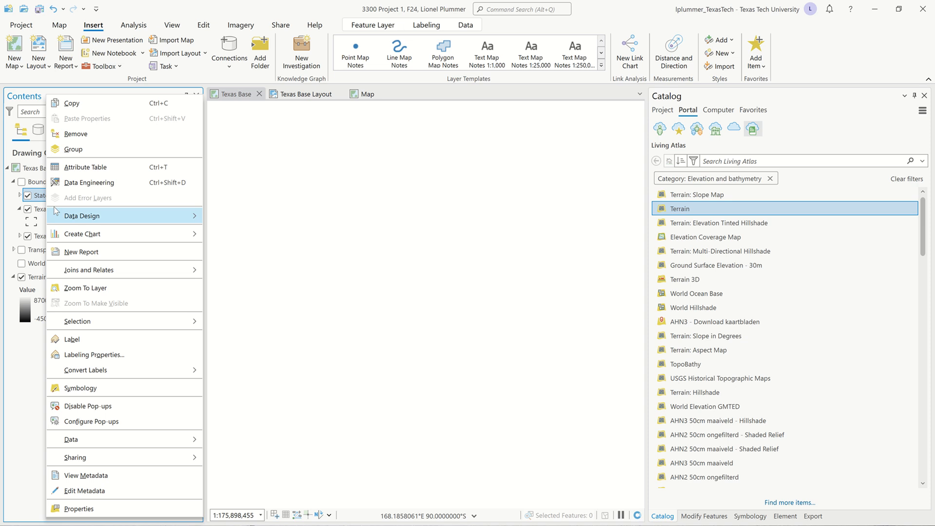
{"action": "left_click", "coordinate": [99, 288]}
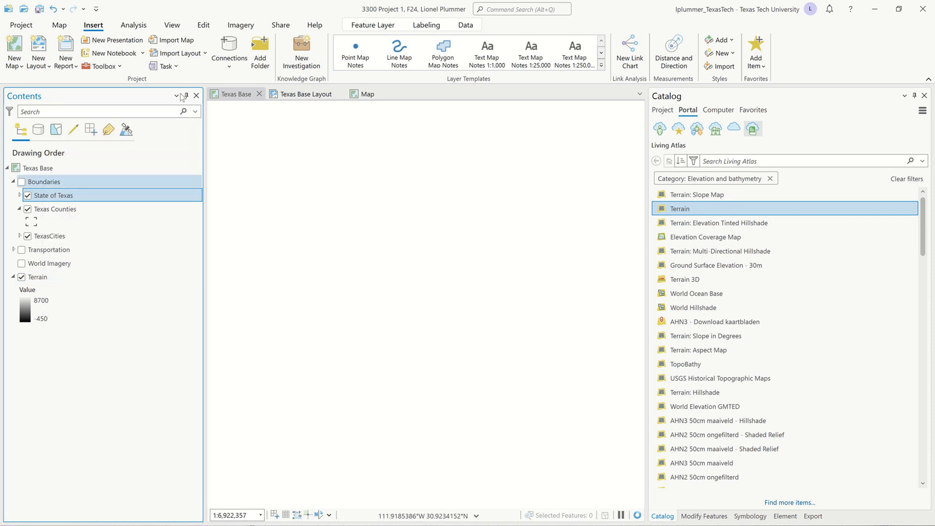
{"action": "mouse_move", "coordinate": [400, 1]}
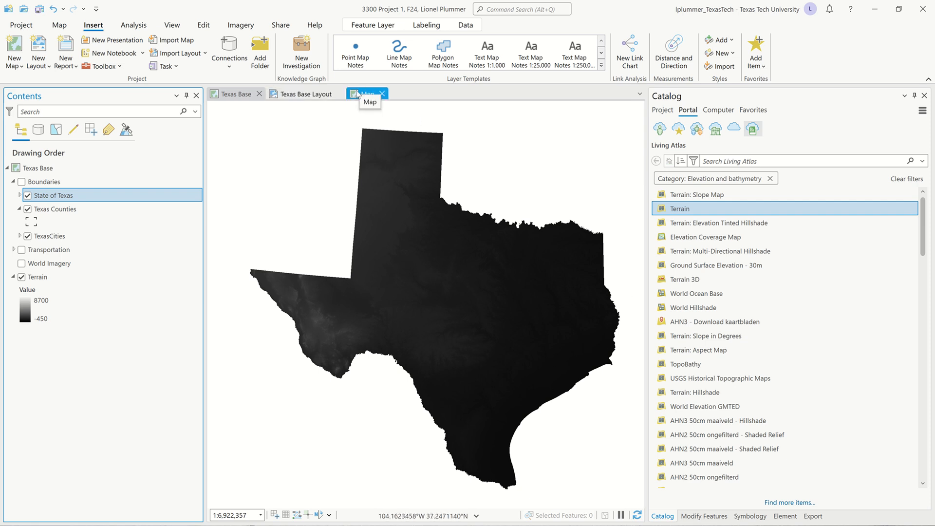
- Switch back to the world Terrain Map and zoom in on western North America
{"action": "left_click", "coordinate": [366, 94]}
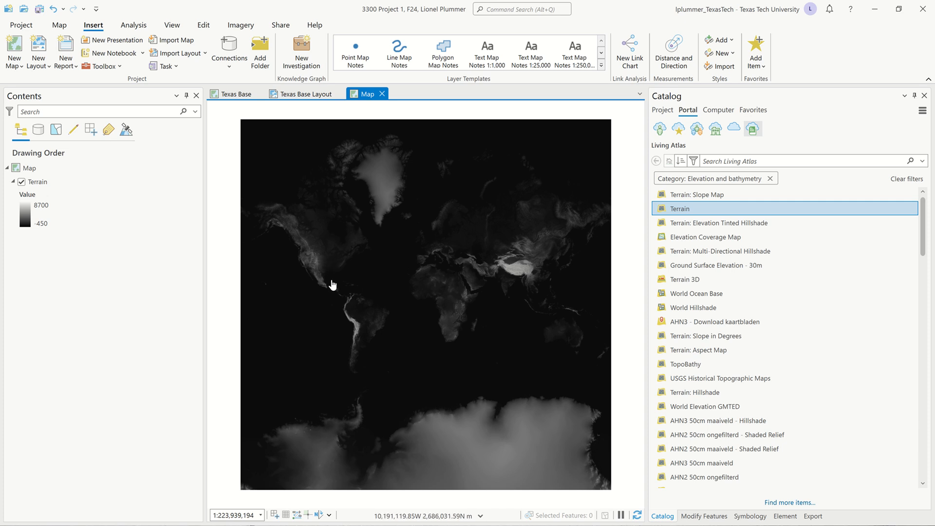
{"action": "mouse_move", "coordinate": [324, 1]}
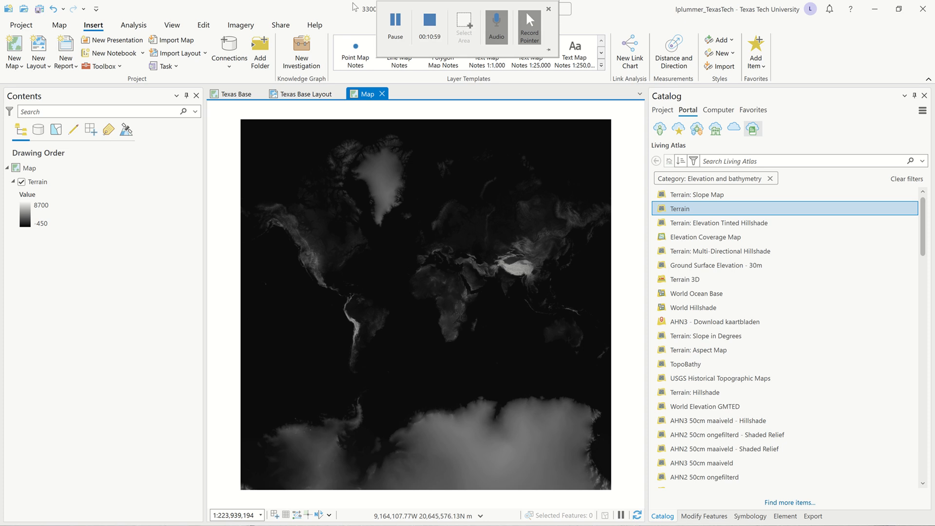
{"action": "left_click", "coordinate": [386, 20]}
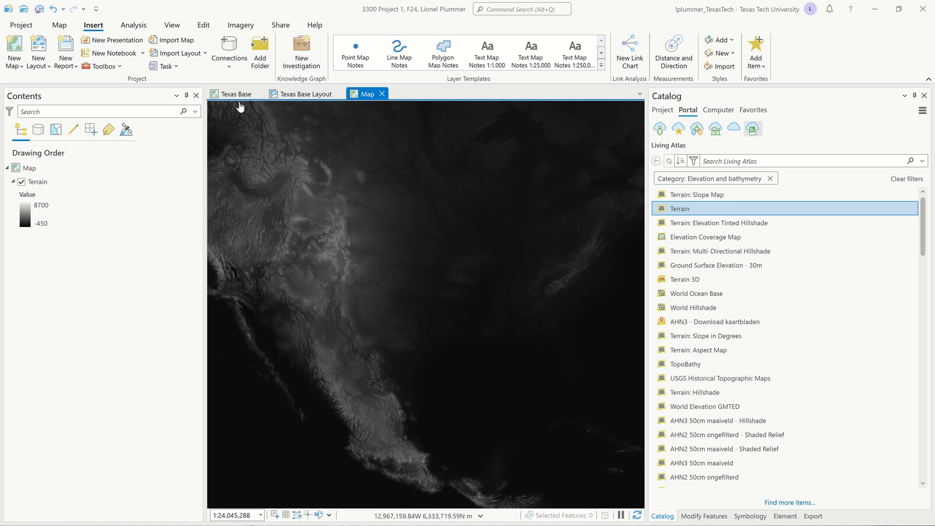
- Close the separate world Map so Texas Base becomes the active view again
{"action": "left_click", "coordinate": [382, 93]}
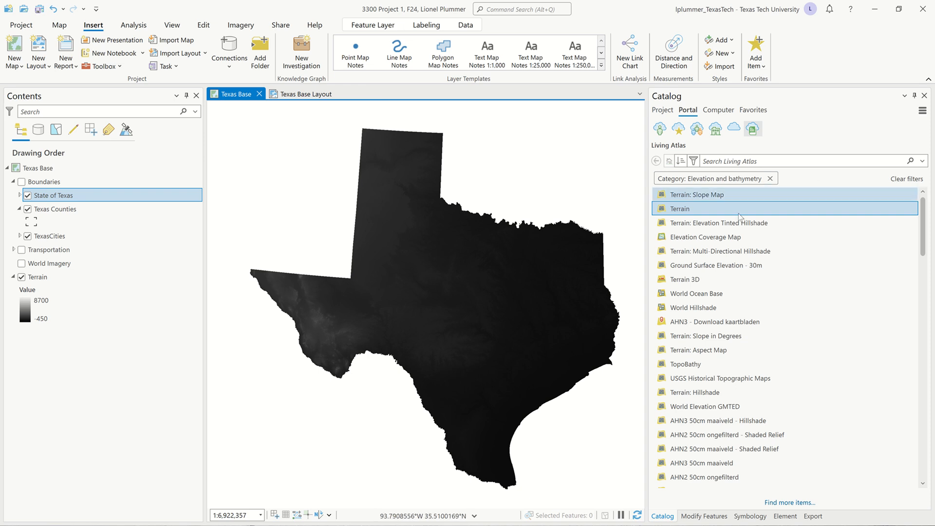
{"action": "mouse_move", "coordinate": [729, 208]}
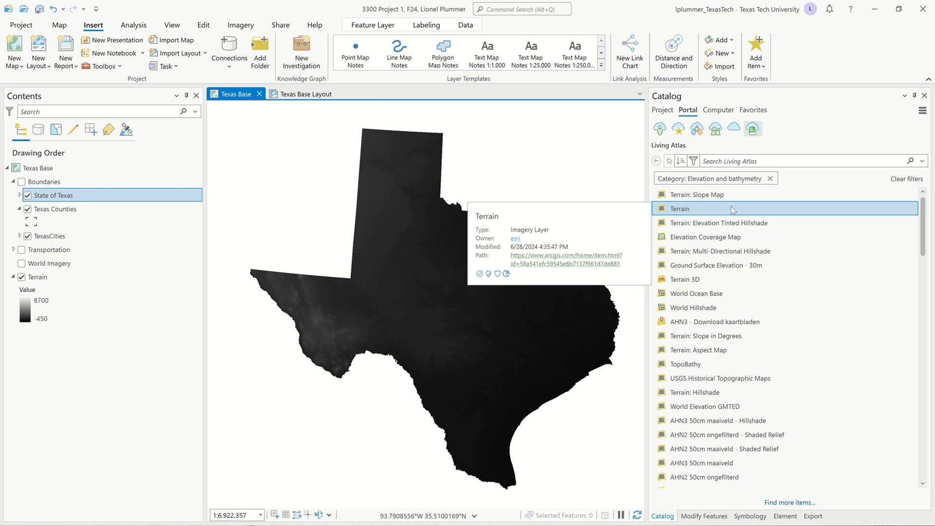
{"action": "mouse_move", "coordinate": [730, 225]}
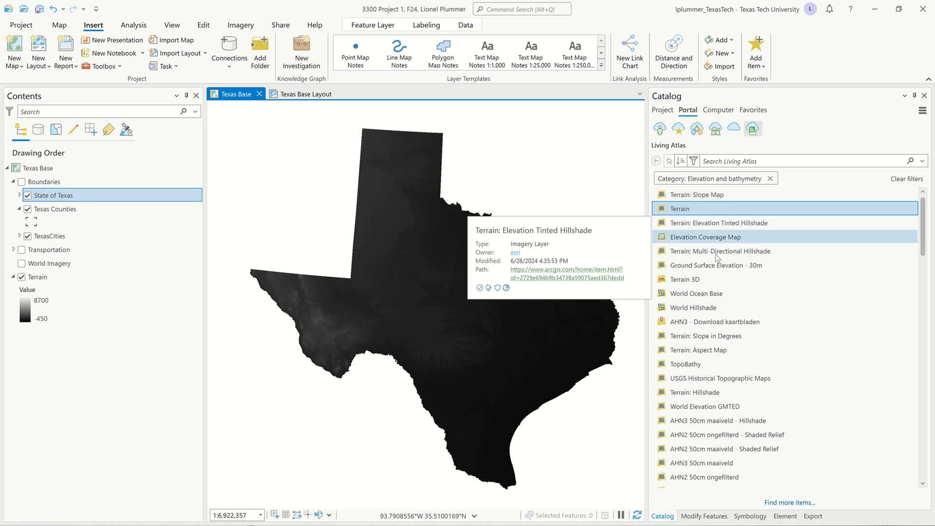
{"action": "mouse_move", "coordinate": [708, 308]}
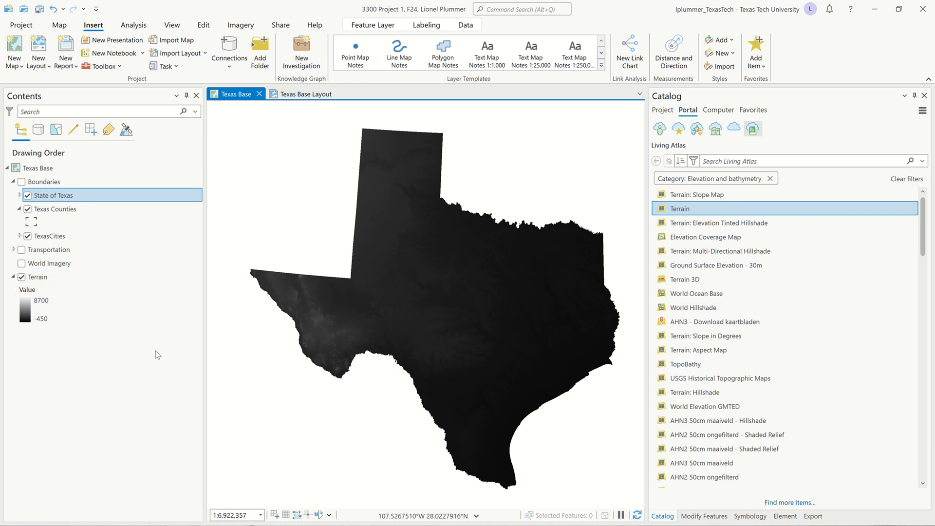
- Select Terrain in Texas Base and bring up its Image Service Layer display options
{"action": "left_click", "coordinate": [69, 276]}
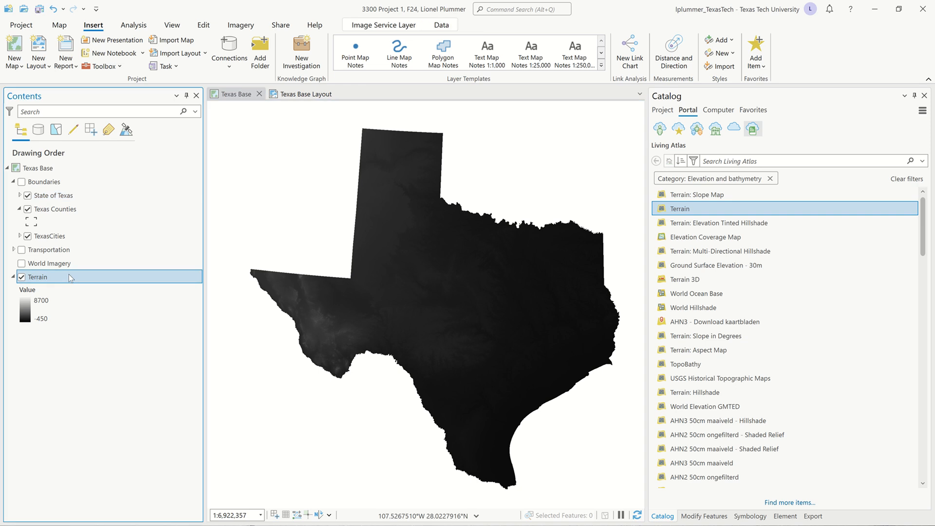
{"action": "left_click", "coordinate": [360, 28]}
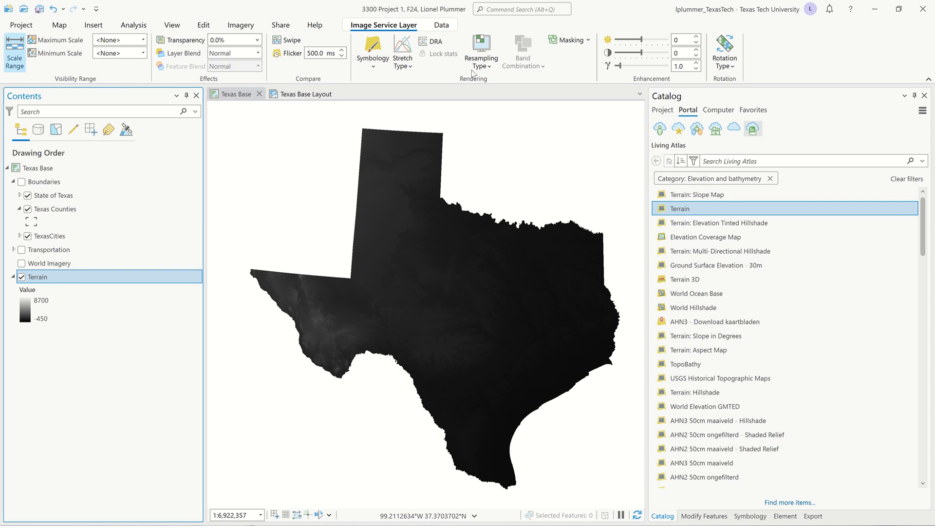
- Apply DRA to Terrain and pan slightly so its legend restretches to -2.84–3911.8
{"action": "left_click", "coordinate": [436, 43]}
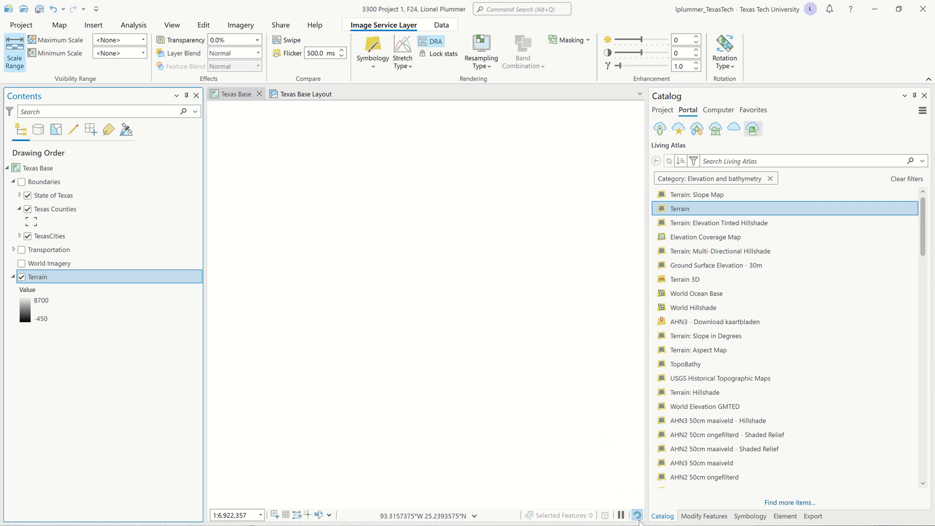
{"action": "mouse_move", "coordinate": [404, 4]}
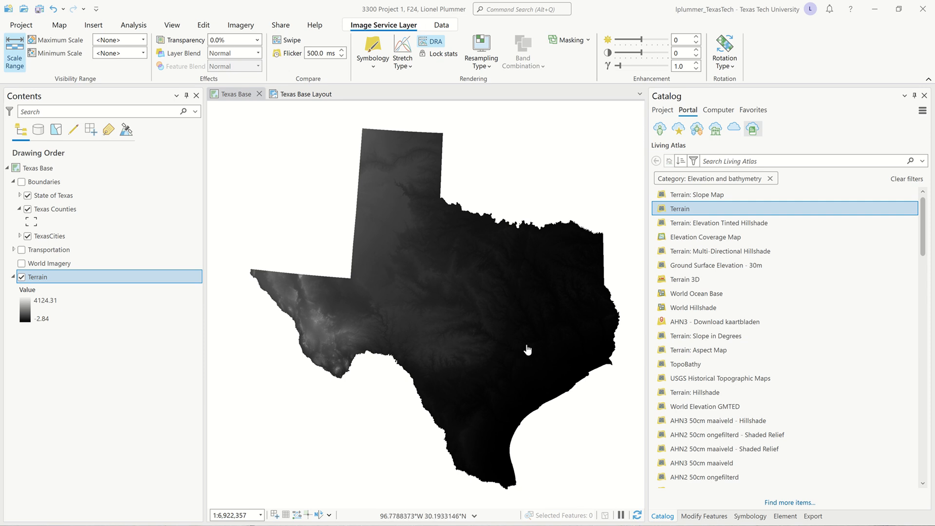
{"action": "left_click_drag", "start_coordinate": [448, 260], "coordinate": [432, 250]}
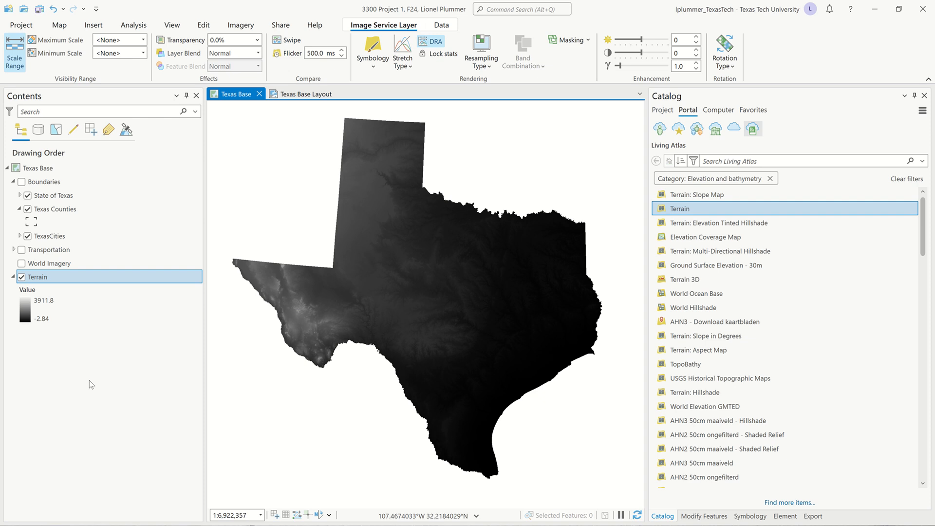
- Save the project and switch to the Texas Base Layout, selecting the ttu logo
{"action": "key", "text": "ctrl+s"}
{"action": "left_click", "coordinate": [295, 95]}
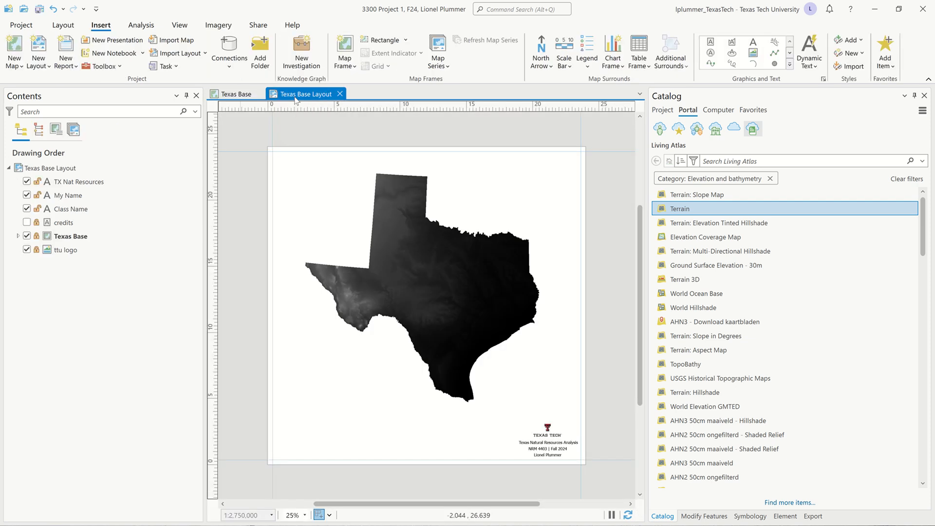
{"action": "left_click", "coordinate": [200, 252]}
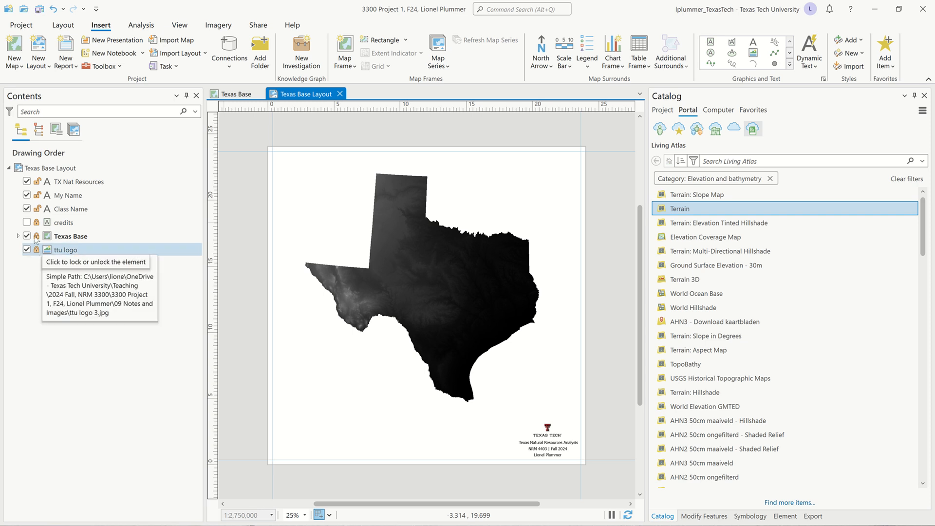
- Hide the TX Nat Resources title, My Name, Class Name and ttu logo elements
{"action": "left_click", "coordinate": [26, 181]}
{"action": "left_click", "coordinate": [27, 195]}
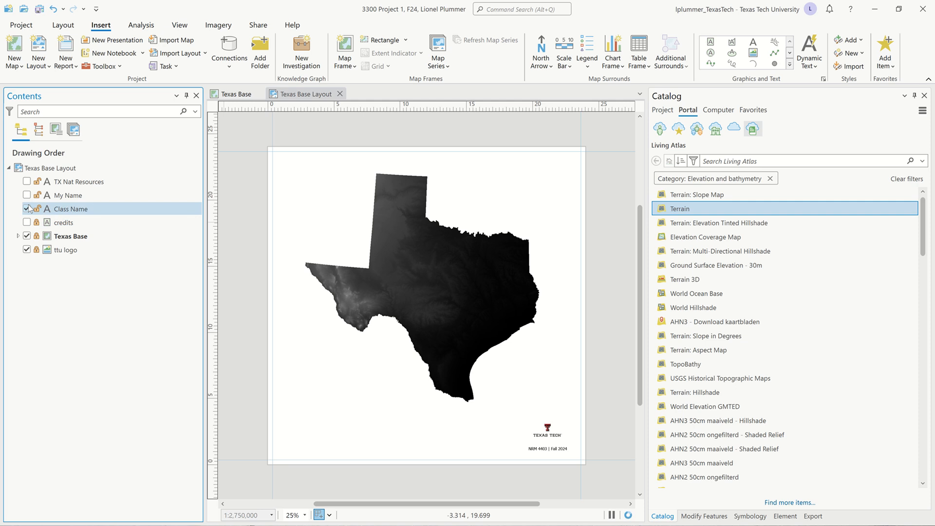
{"action": "left_click", "coordinate": [27, 208]}
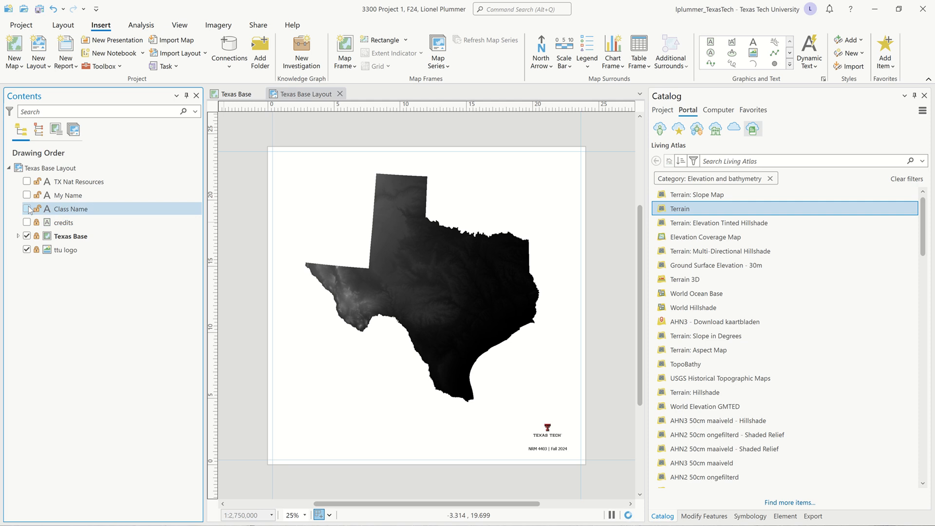
{"action": "left_click", "coordinate": [27, 249]}
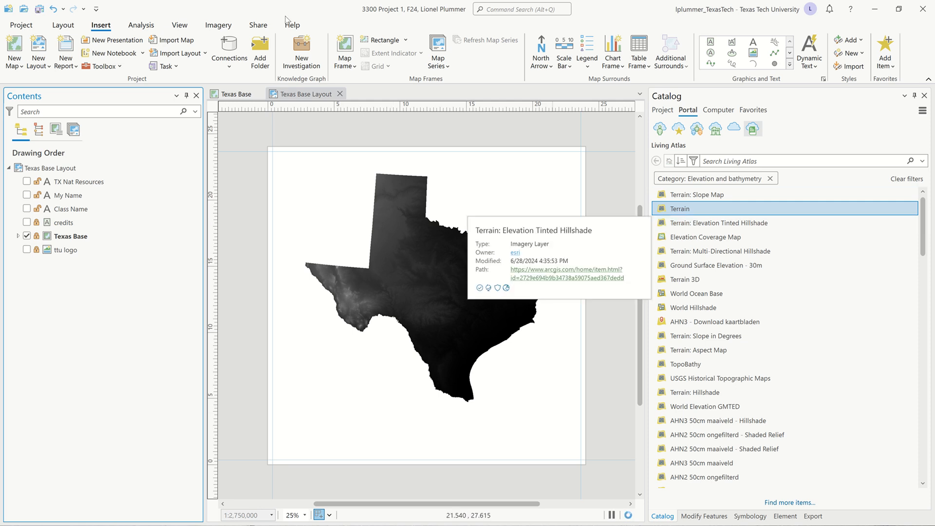
- Open the Export Layout pane using the Share tab's Default AIX preset
{"action": "left_click", "coordinate": [260, 27]}
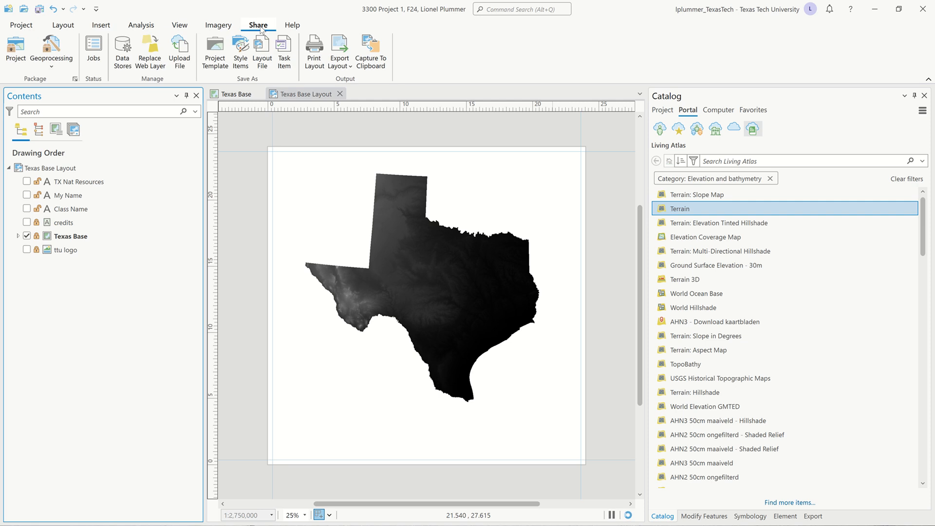
{"action": "left_click", "coordinate": [348, 66]}
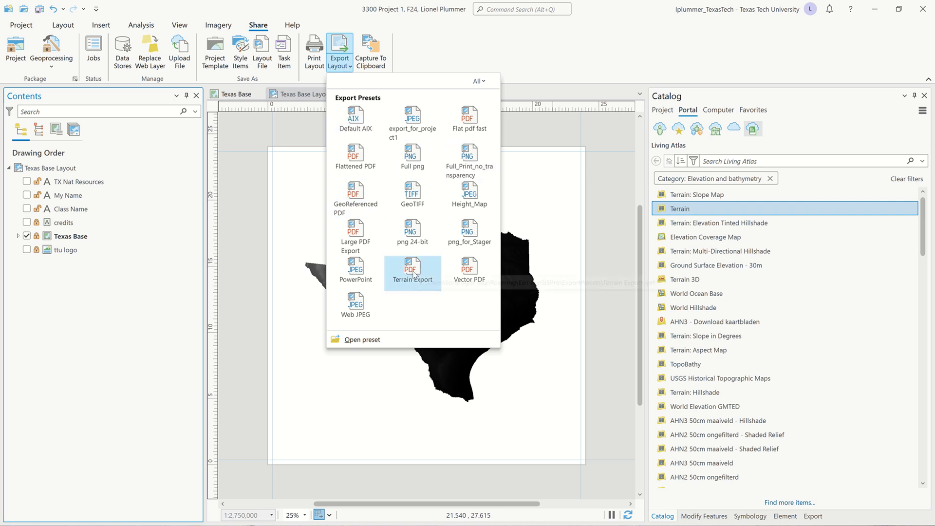
{"action": "left_click", "coordinate": [354, 120]}
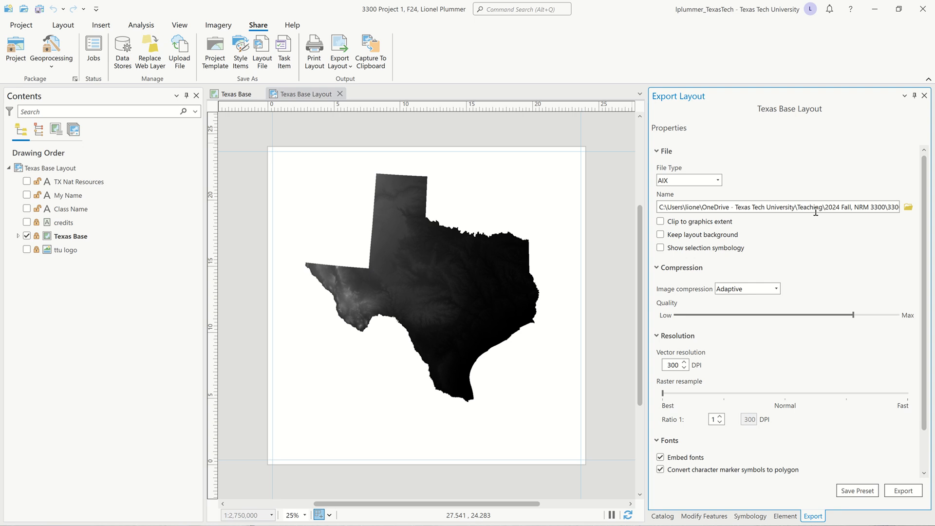
- Set the layout export file type to PDF and review its settings
{"action": "left_click", "coordinate": [718, 181]}
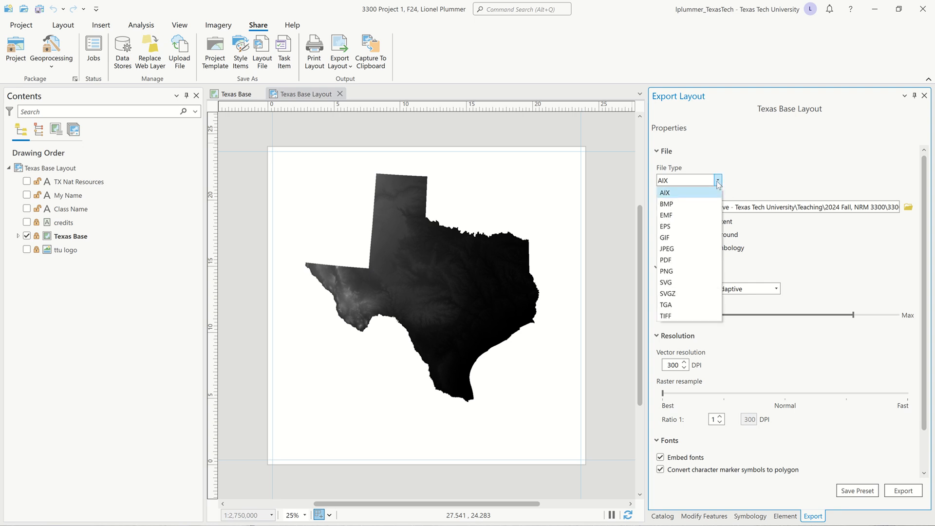
{"action": "left_click", "coordinate": [676, 261]}
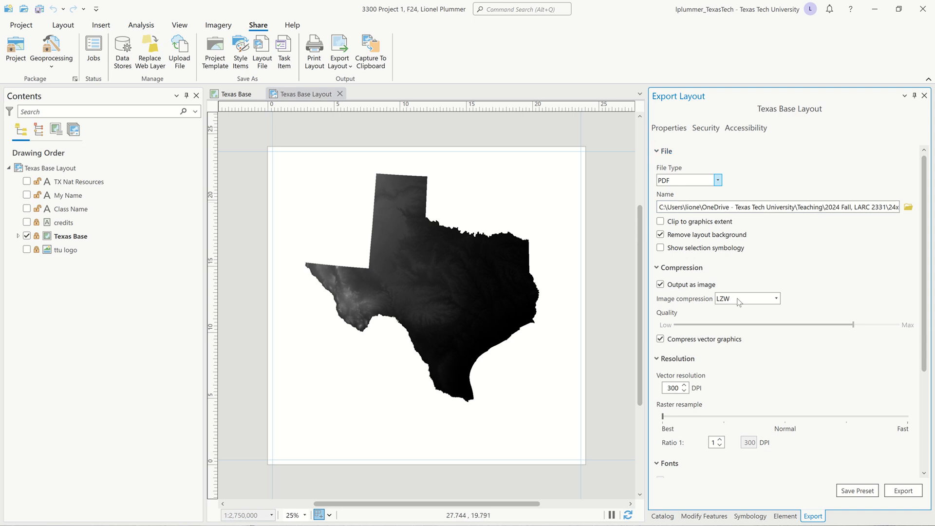
{"action": "scroll", "coordinate": [739, 302], "scroll_direction": "down", "scroll_amount": 1}
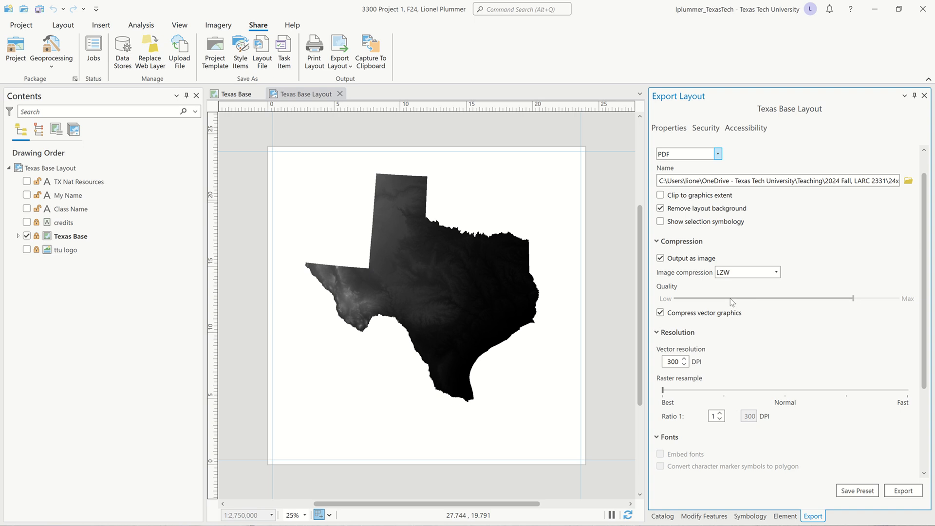
{"action": "scroll", "coordinate": [732, 324], "scroll_direction": "down", "scroll_amount": 2}
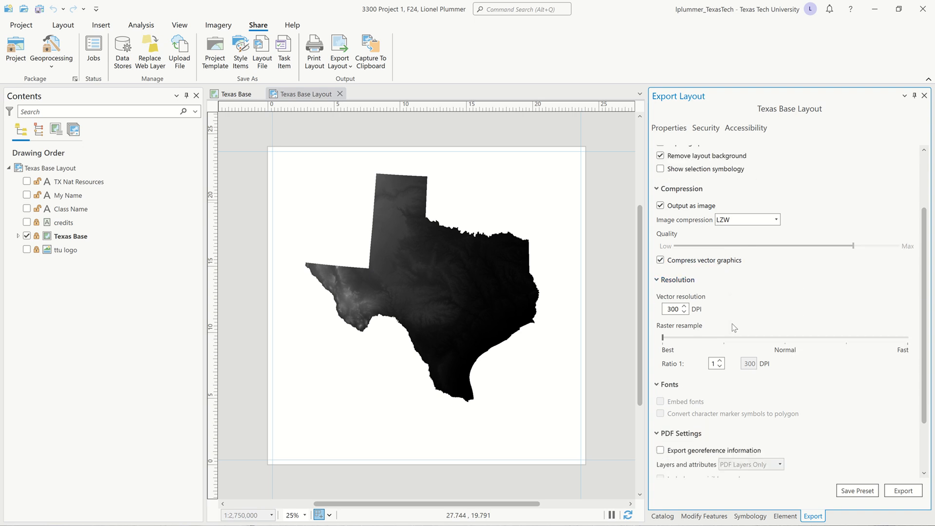
{"action": "scroll", "coordinate": [732, 324], "scroll_direction": "down", "scroll_amount": 3}
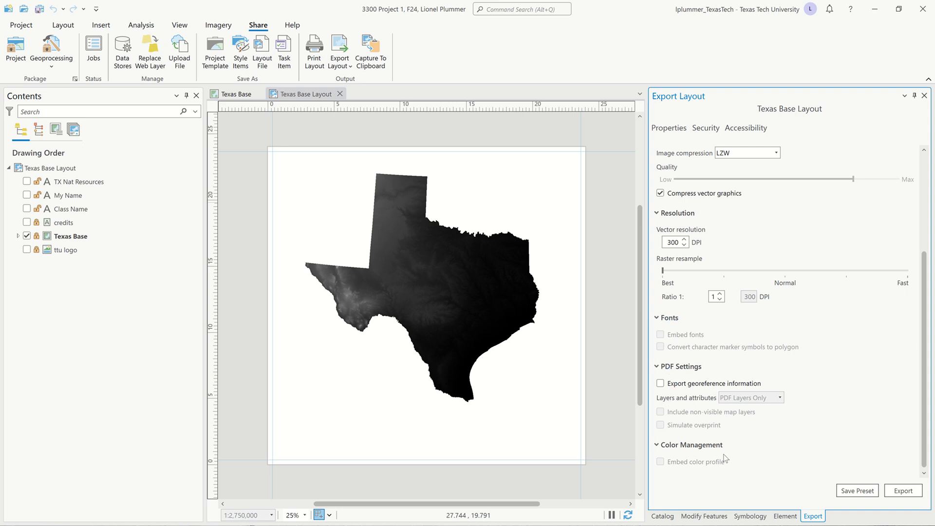
- Start the PDF export, then cancel the running export
{"action": "left_click", "coordinate": [899, 486]}
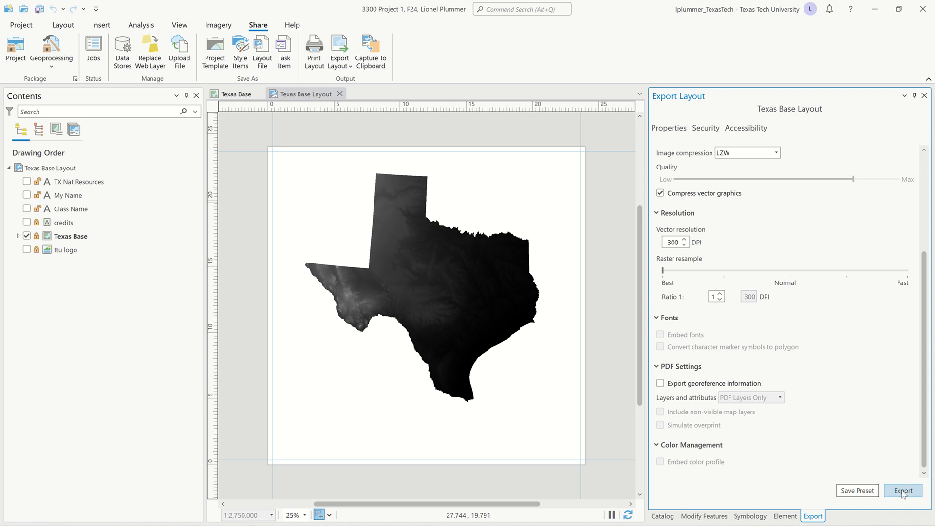
{"action": "left_click", "coordinate": [903, 492]}
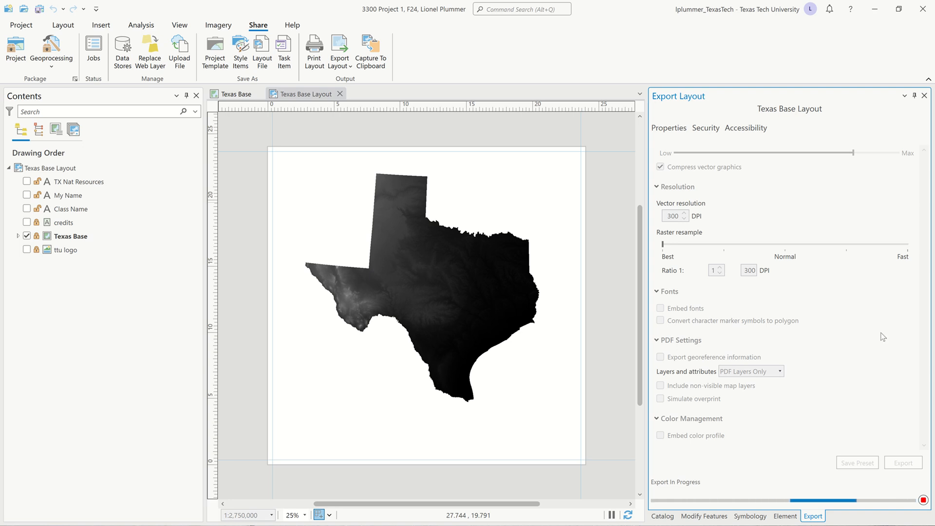
{"action": "left_click", "coordinate": [923, 500]}
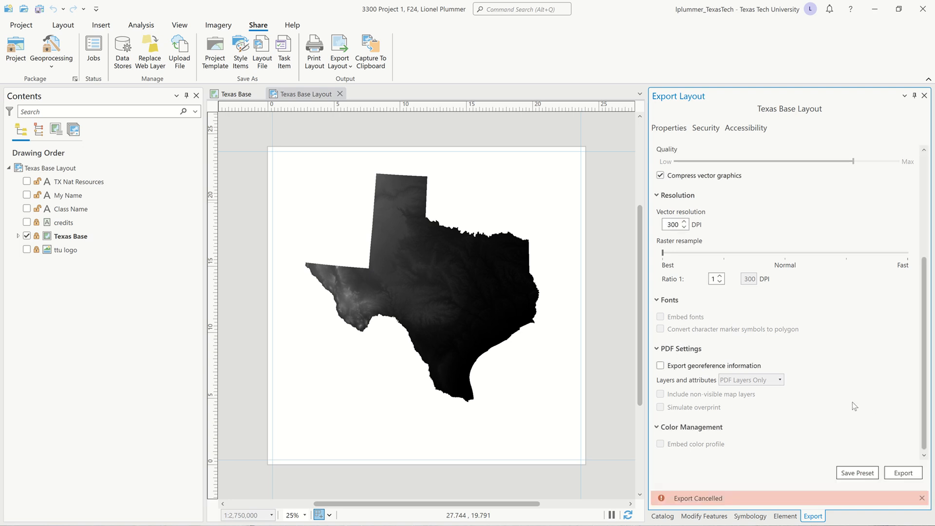
{"action": "scroll", "coordinate": [855, 406], "scroll_direction": "up", "scroll_amount": 6}
{"action": "scroll", "coordinate": [853, 406], "scroll_direction": "up", "scroll_amount": 1}
{"action": "scroll", "coordinate": [853, 403], "scroll_direction": "down", "scroll_amount": 6}
{"action": "scroll", "coordinate": [847, 386], "scroll_direction": "up", "scroll_amount": 6}
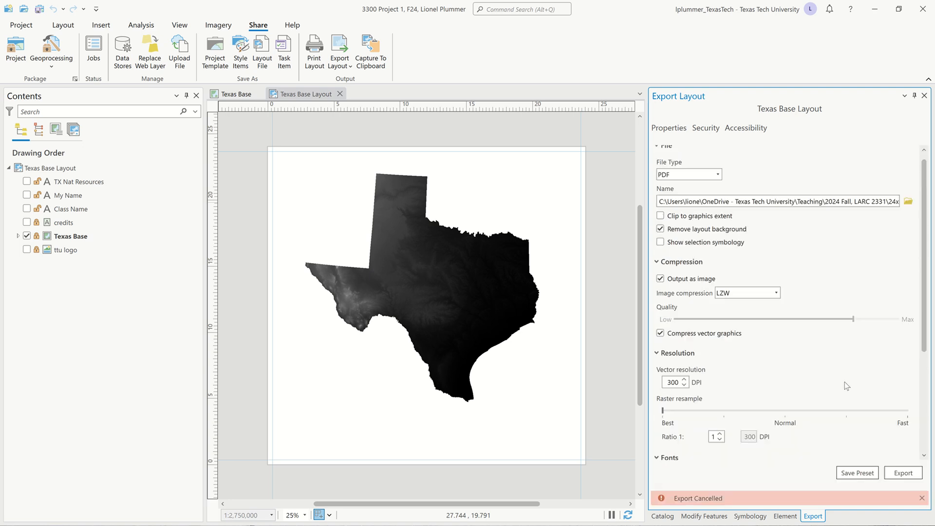
- Point the export location to the project folder's 10 Exports subfolder
{"action": "left_click", "coordinate": [908, 202]}
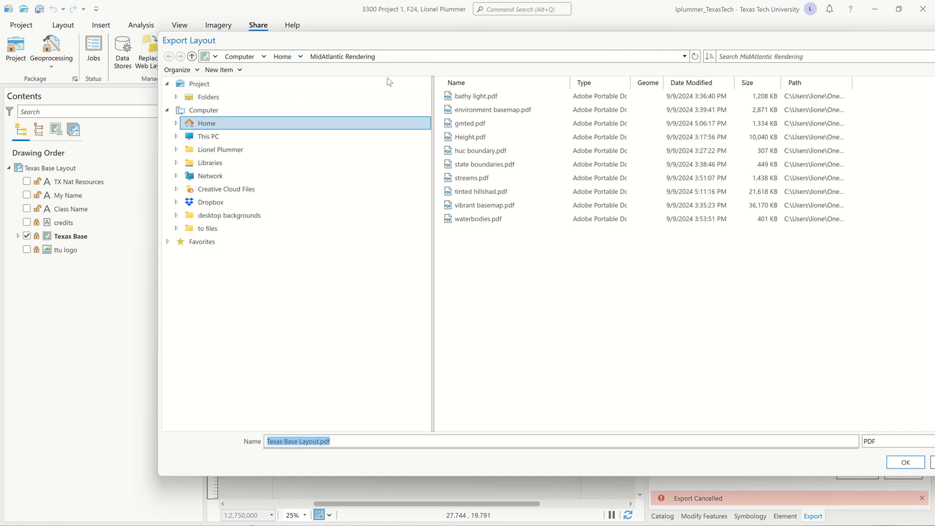
{"action": "left_click", "coordinate": [204, 85]}
{"action": "left_click", "coordinate": [479, 96]}
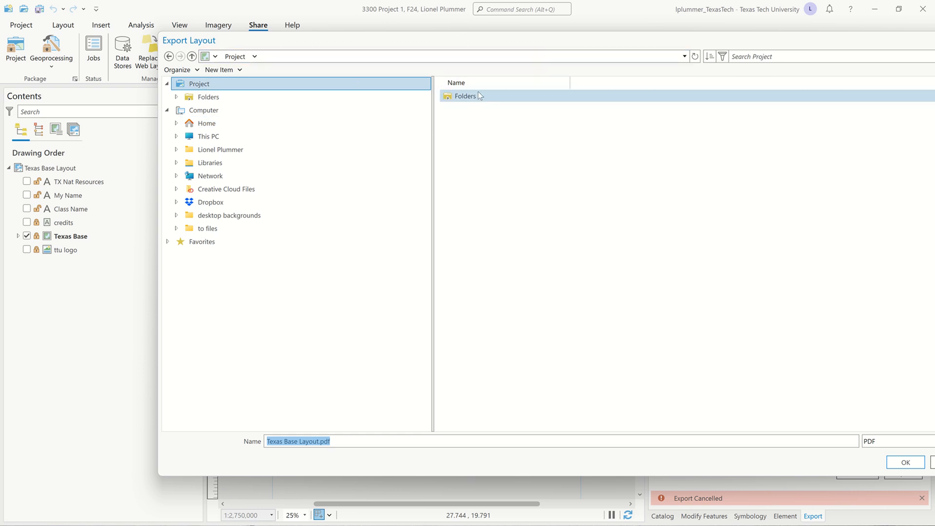
{"action": "double_click", "coordinate": [472, 97]}
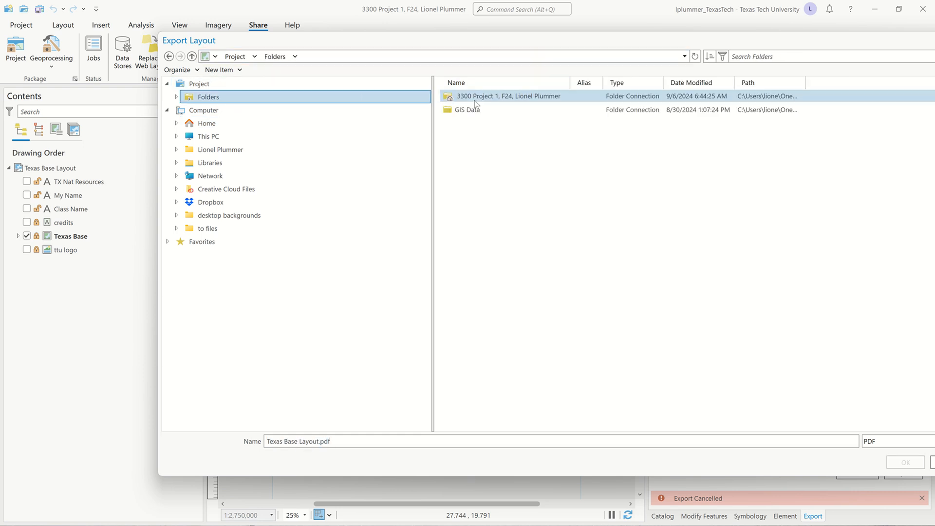
{"action": "double_click", "coordinate": [475, 101]}
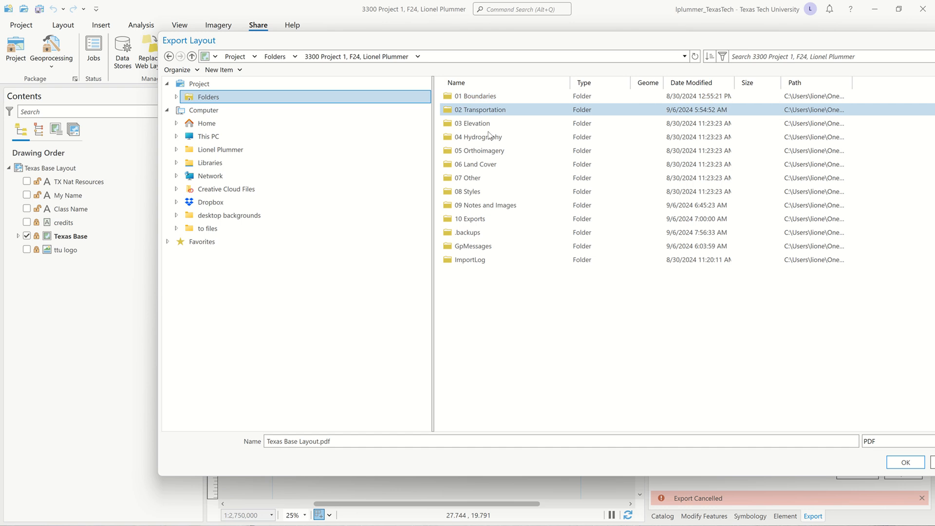
{"action": "double_click", "coordinate": [497, 219]}
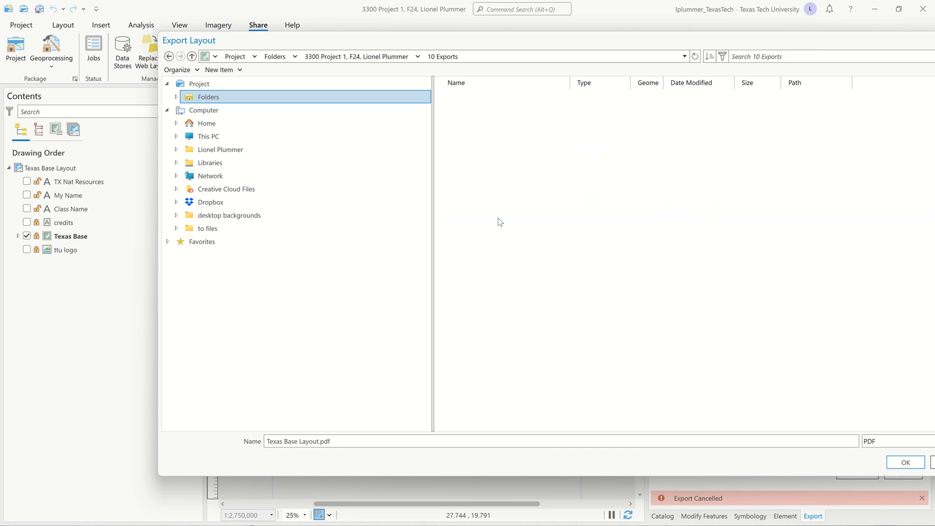
- Rename the output file to Texas Terrain.pdf and confirm the location
{"action": "left_click", "coordinate": [320, 442]}
{"action": "key", "text": "BackSpace"}
{"action": "key", "text": "BackSpace"}
{"action": "key", "text": "BackSpace"}
{"action": "key", "text": "BackSpace"}
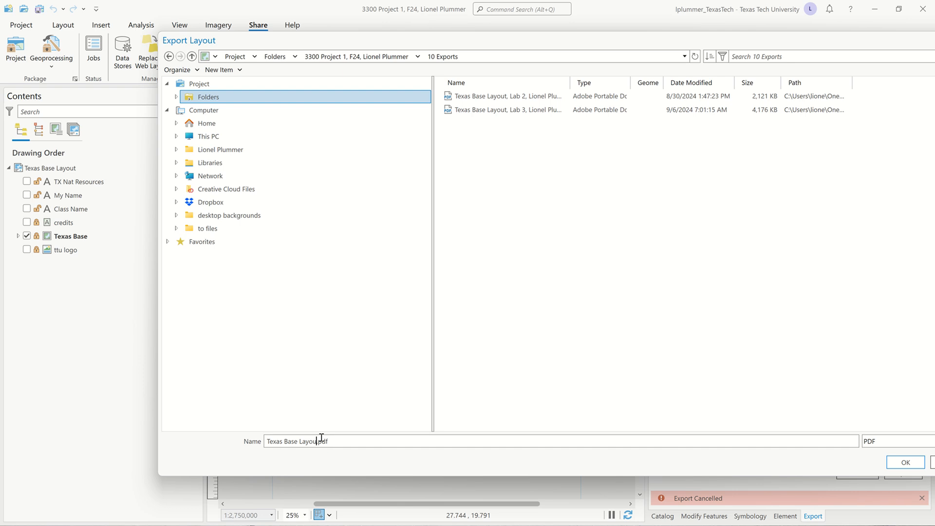
{"action": "key", "text": "BackSpace"}
{"action": "key", "text": "BackSpace"}
{"action": "key", "text": "BackSpace"}
{"action": "key", "text": "BackSpace"}
{"action": "key", "text": "BackSpace"}
{"action": "key", "text": "BackSpace"}
{"action": "key", "text": "BackSpace"}
{"action": "type", "text": "Terra"}
{"action": "type", "text": "in"}
{"action": "left_click", "coordinate": [905, 464]}
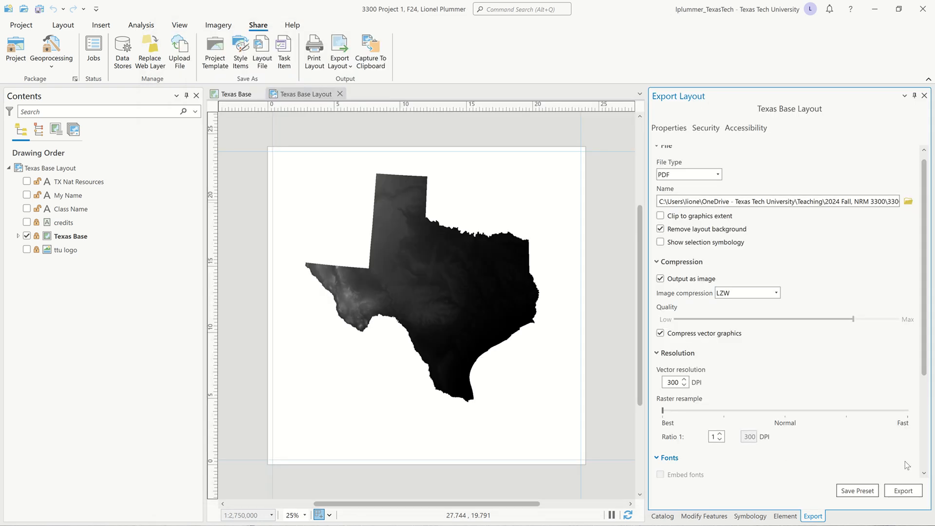